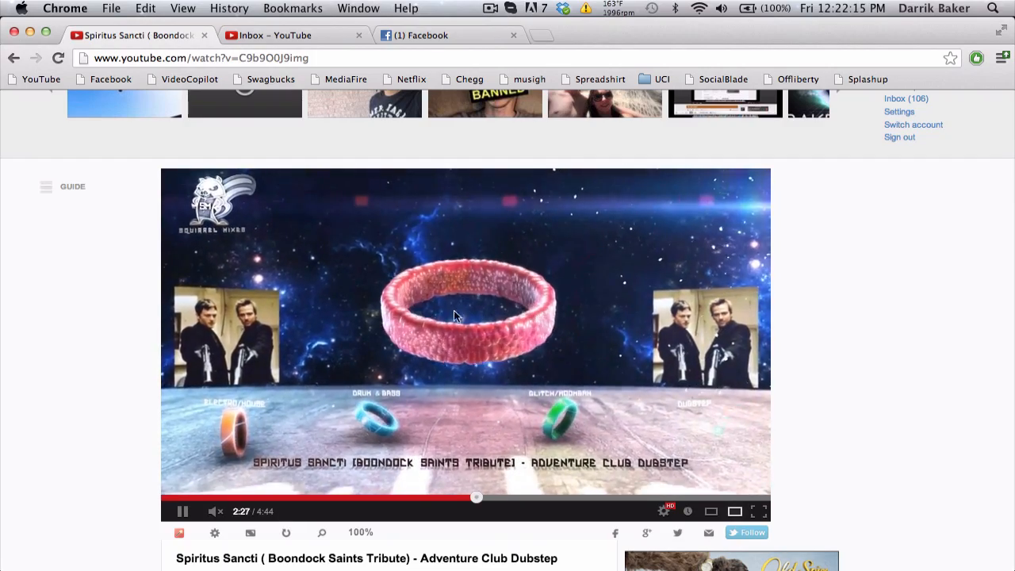
Pause the YouTube video, switch to After Effects and play a RAM preview of the ring animation in Comp 1
left_click(514, 306)
key("ctrl+Right")
key("ctrl+Right")
key("ctrl+Right")
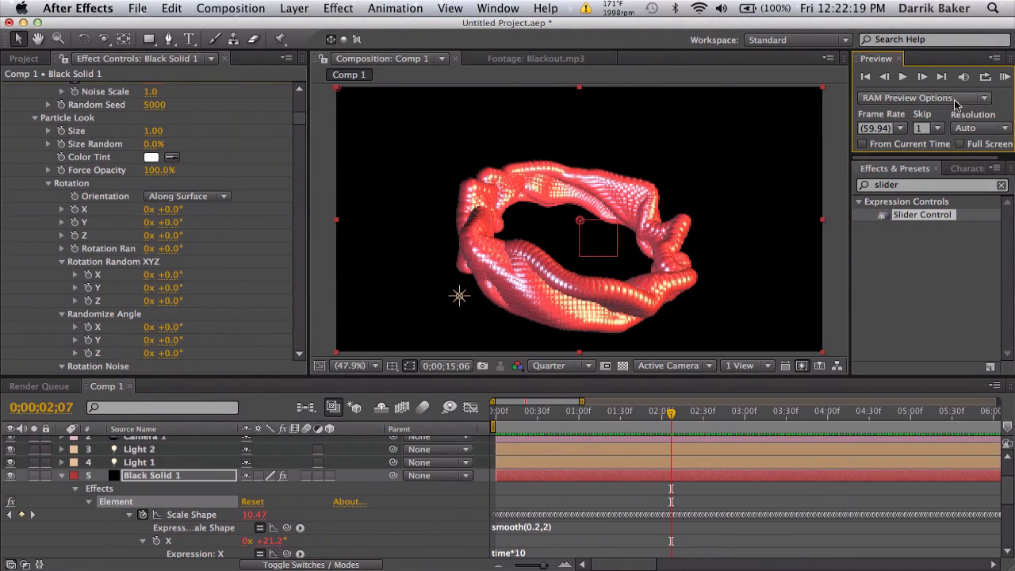
left_click(1005, 76)
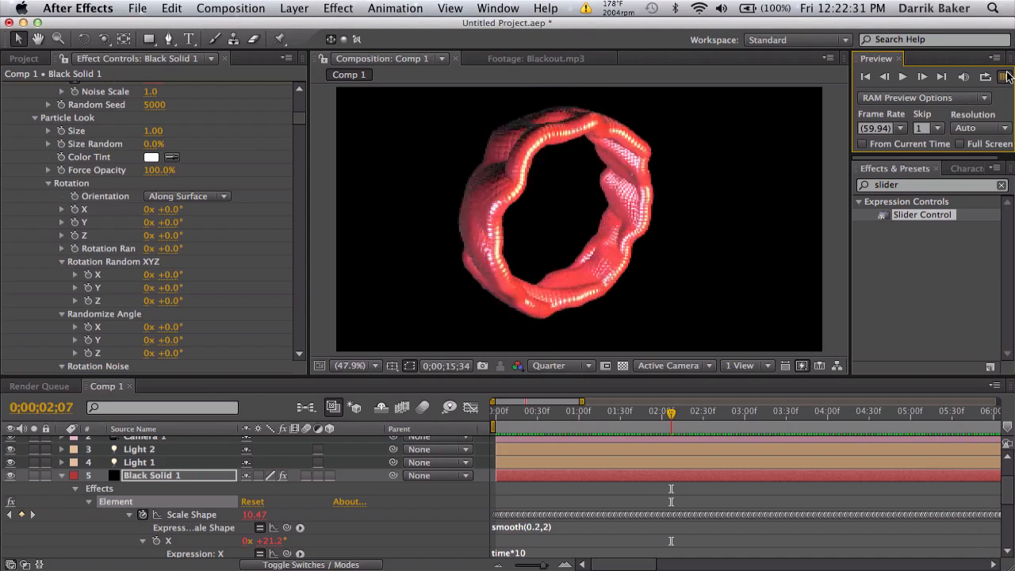
left_click(1006, 77)
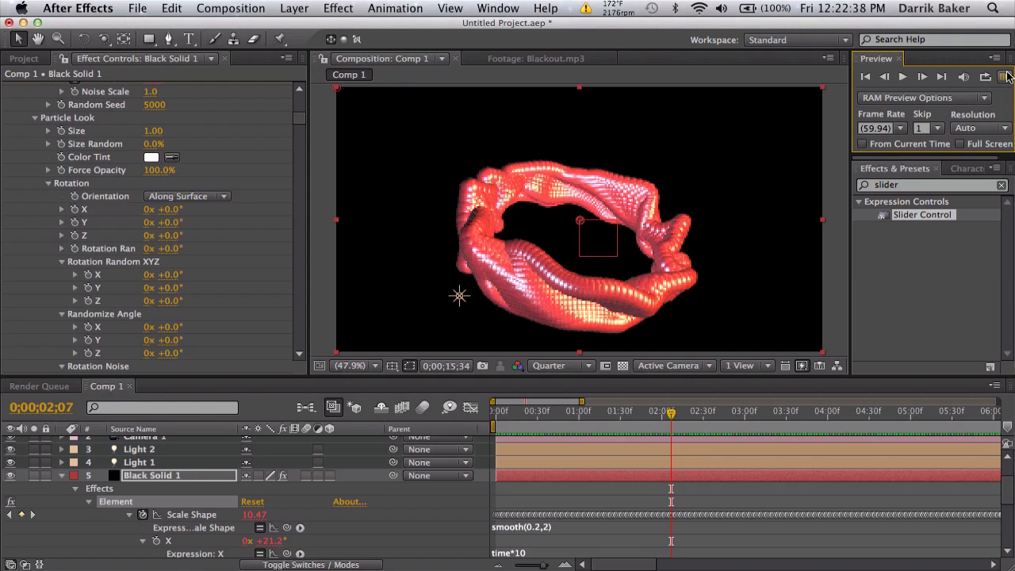
Collapse the Black Solid 1 layer and create a new composition with the 720p 59.94 FPS preset and a duration of 0;00;36;08
key("minus")
key("minus")
key("minus")
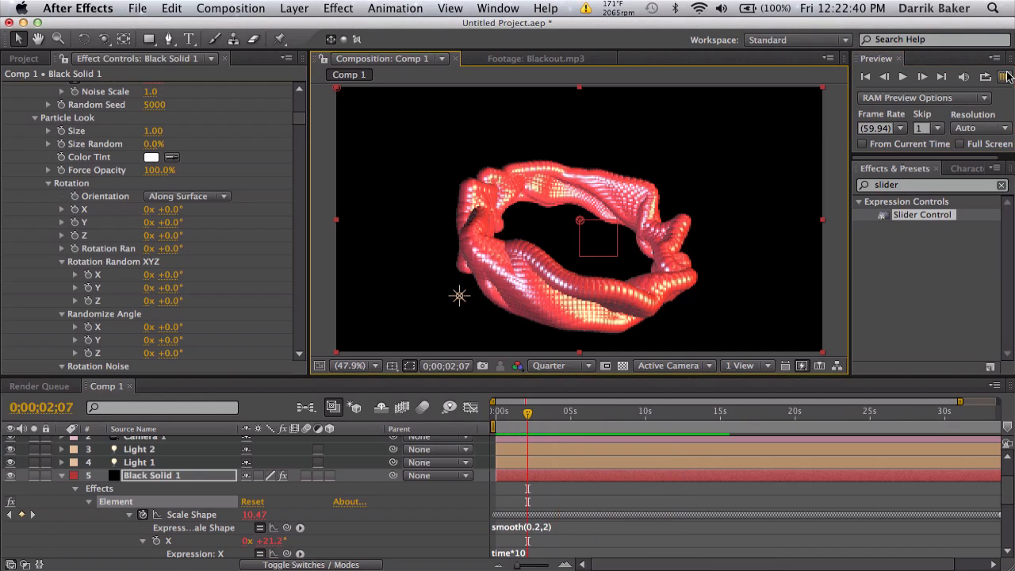
left_click(62, 475)
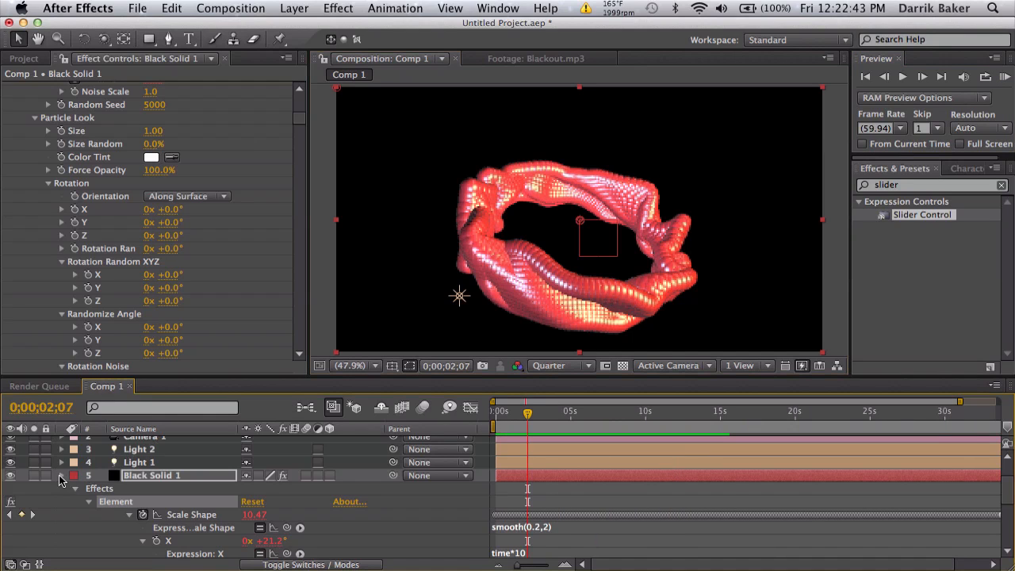
left_click_drag(371, 377, 371, 354)
left_click(293, 8)
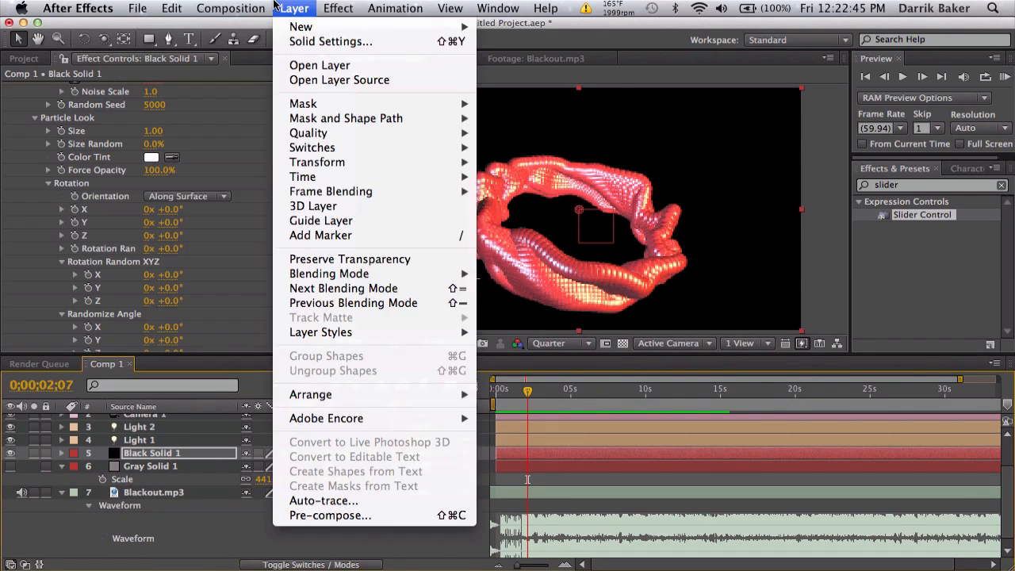
left_click(253, 29)
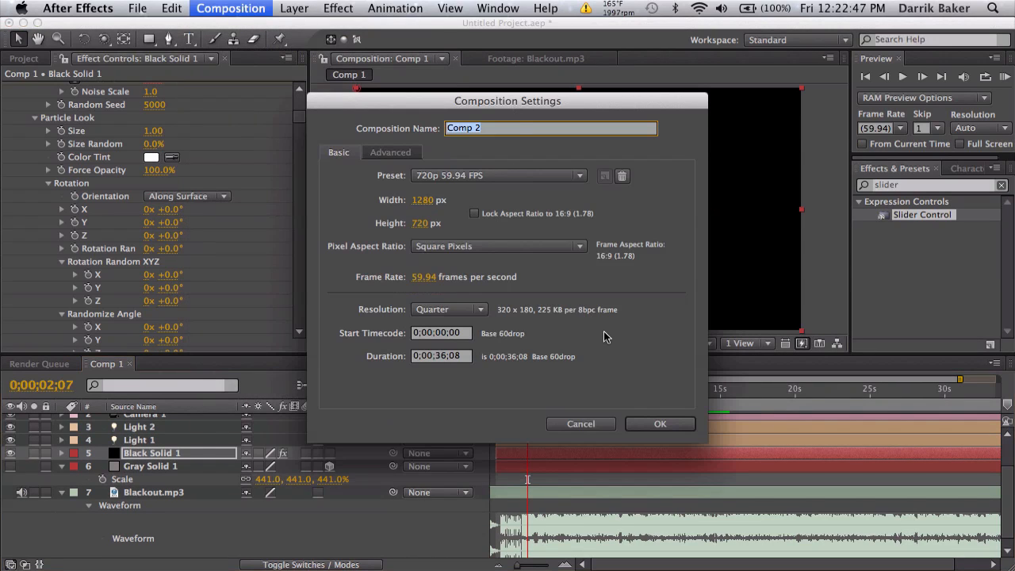
left_click(640, 422)
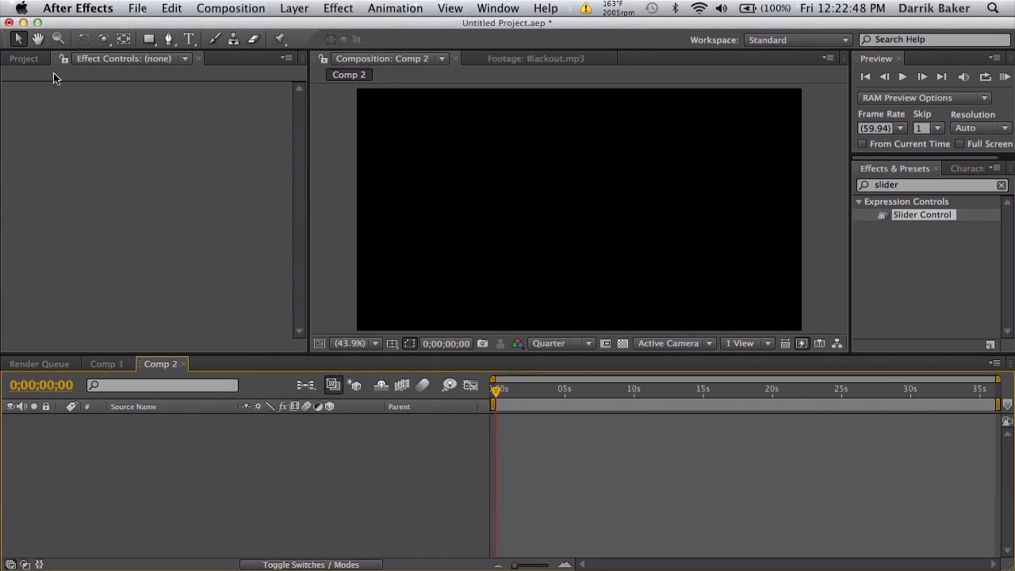
Add Blackout.mp3 from the project to the new composition and reveal its audio waveform
left_click(24, 58)
left_click_drag(63, 193, 377, 447)
key("l")
key("l")
key("l")
key("l")
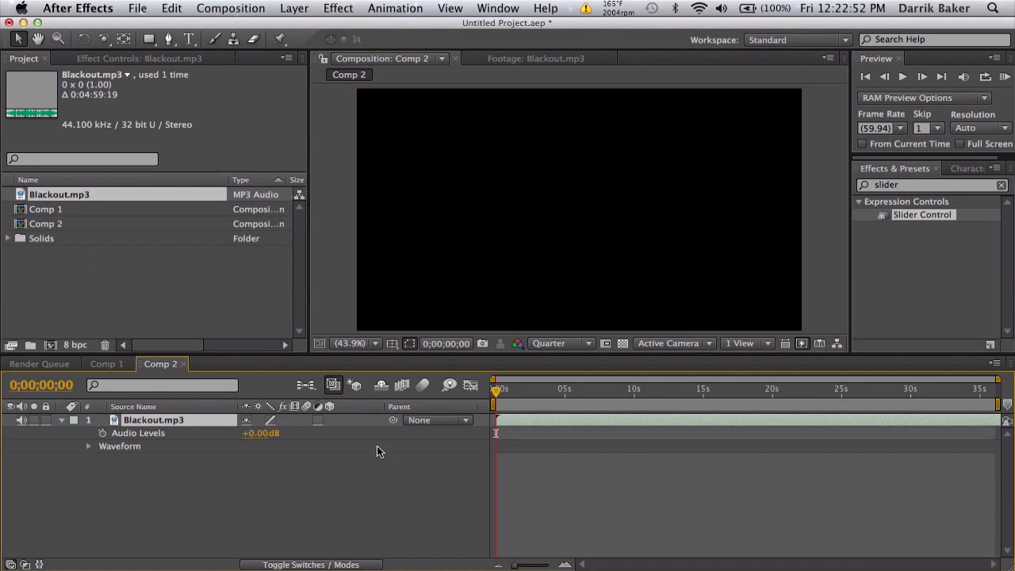
key("l")
key("l")
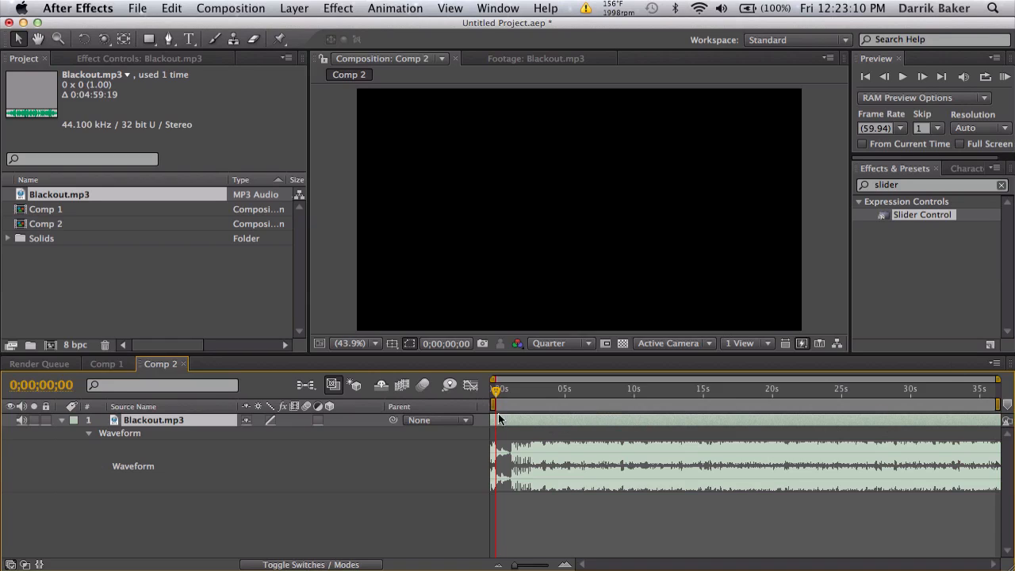
Apply the Bass & Treble effect to the Blackout.mp3 layer with Bass at 100 and Treble at -100
left_click(939, 187)
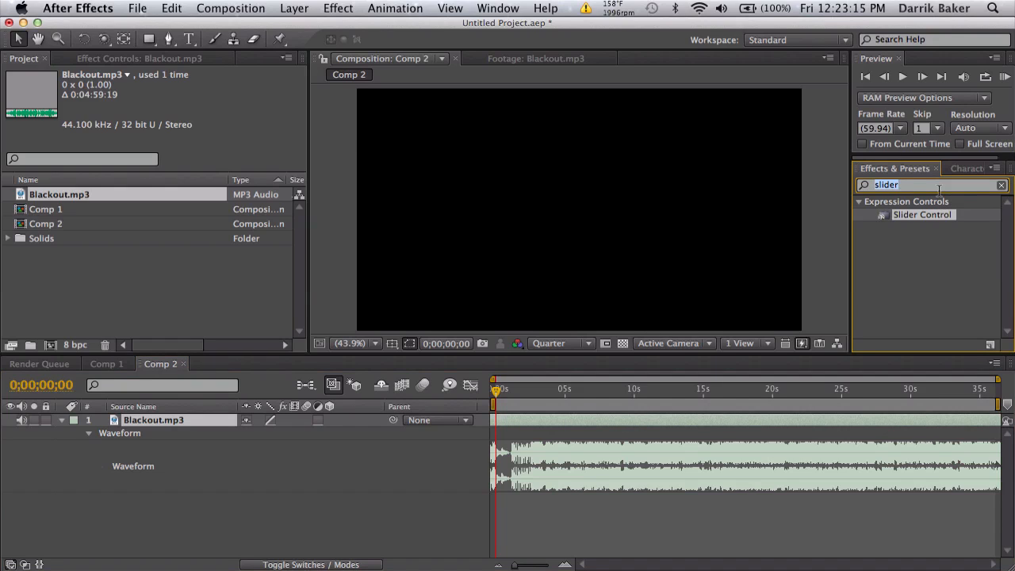
type("bass")
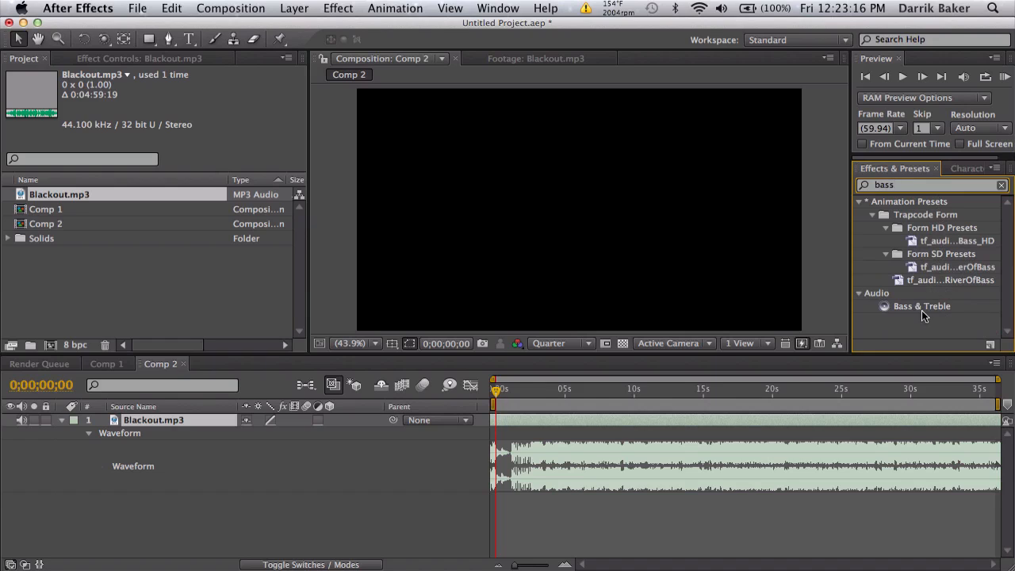
left_click_drag(921, 310, 665, 427)
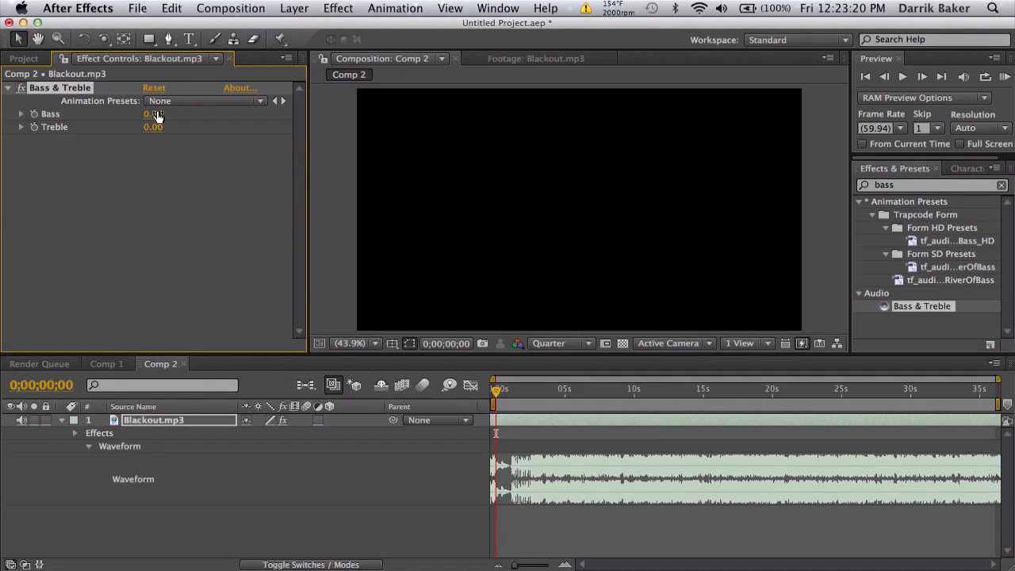
left_click_drag(157, 115, 253, 125)
left_click_drag(155, 127, 54, 128)
Convert the audio of the Blackout.mp3 layer to keyframes
right_click(225, 421)
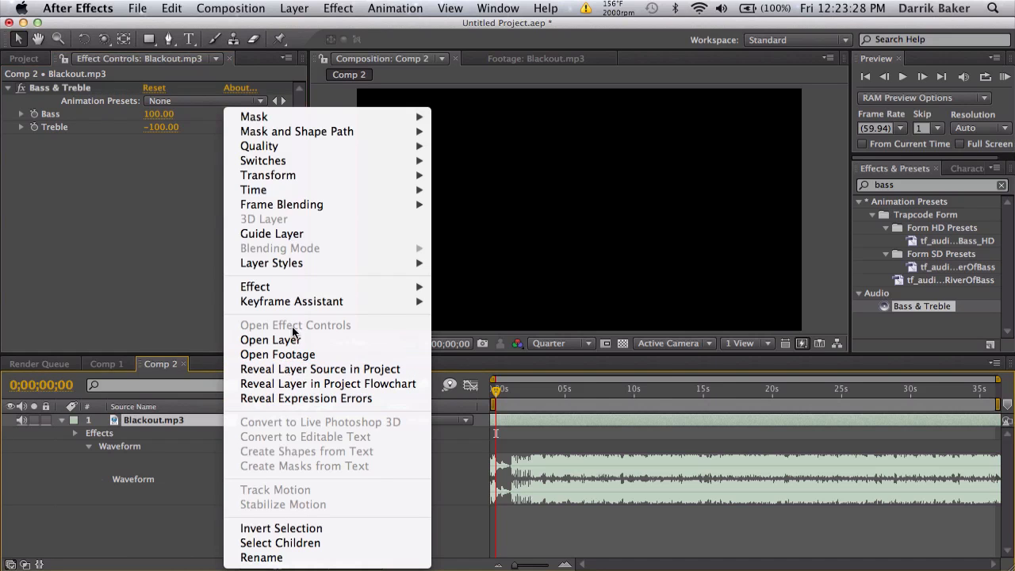
mouse_move(299, 305)
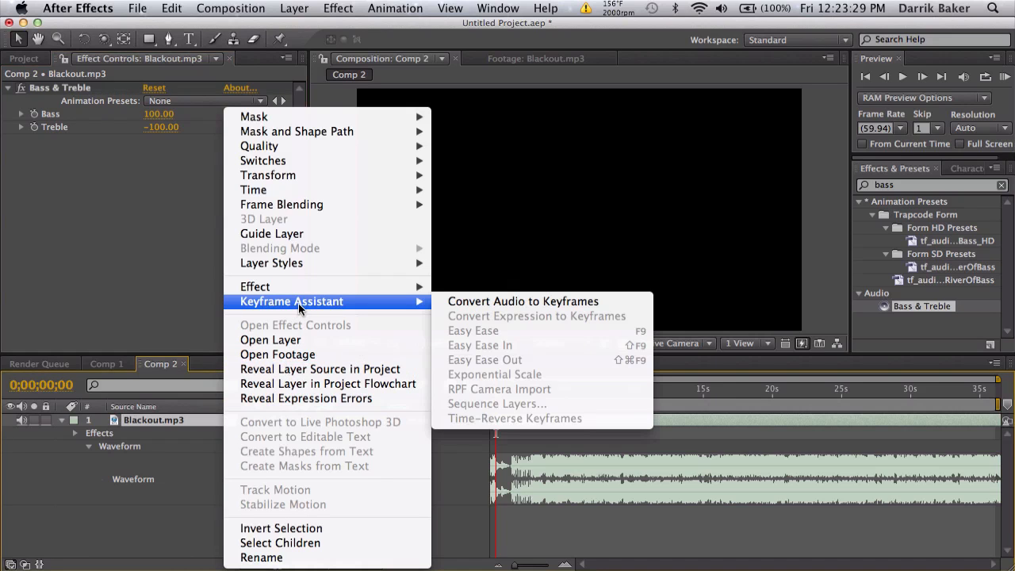
left_click(451, 301)
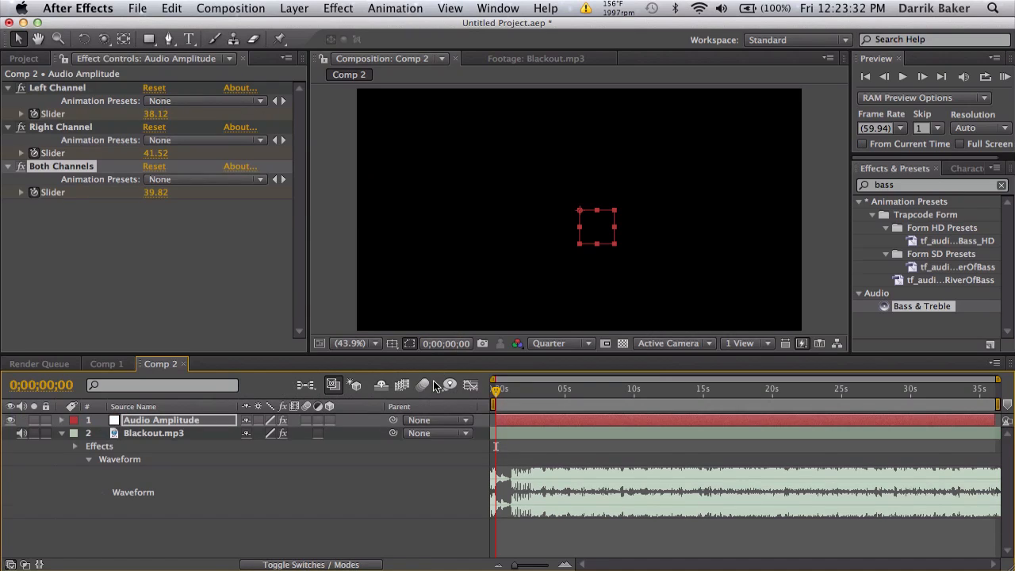
Delete the Right Channel and Left Channel effects from the Audio Amplitude layer
left_click(70, 127)
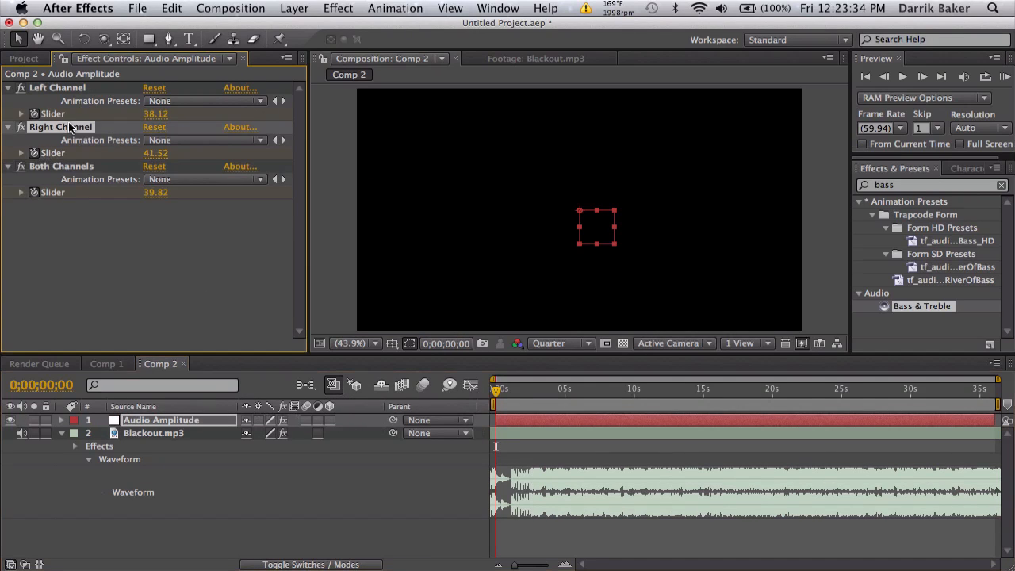
key("Delete")
left_click(69, 89)
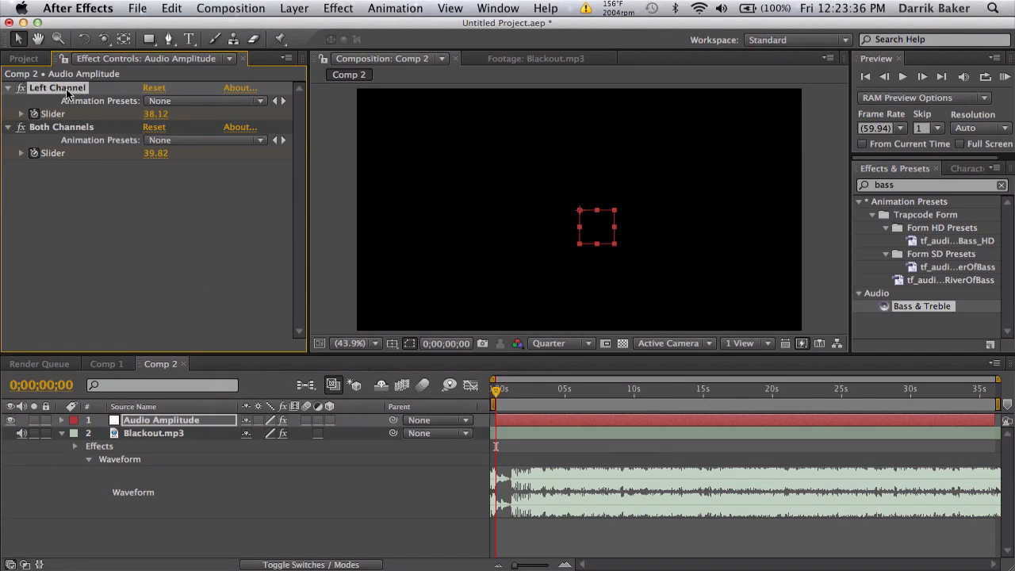
key("Delete")
Remove the Bass & Treble effect from the Blackout.mp3 layer
left_click(182, 432)
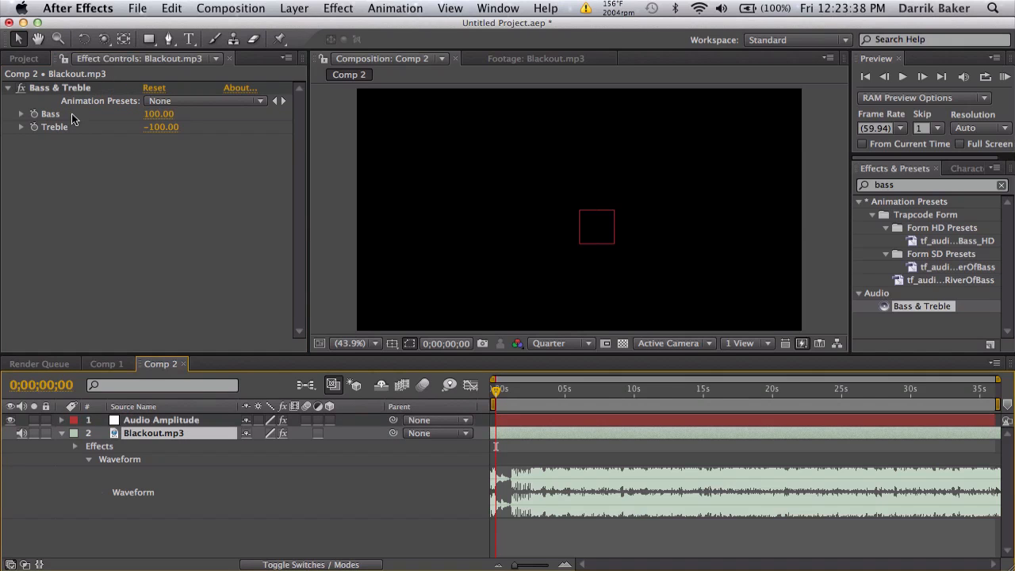
left_click(64, 92)
key("Delete")
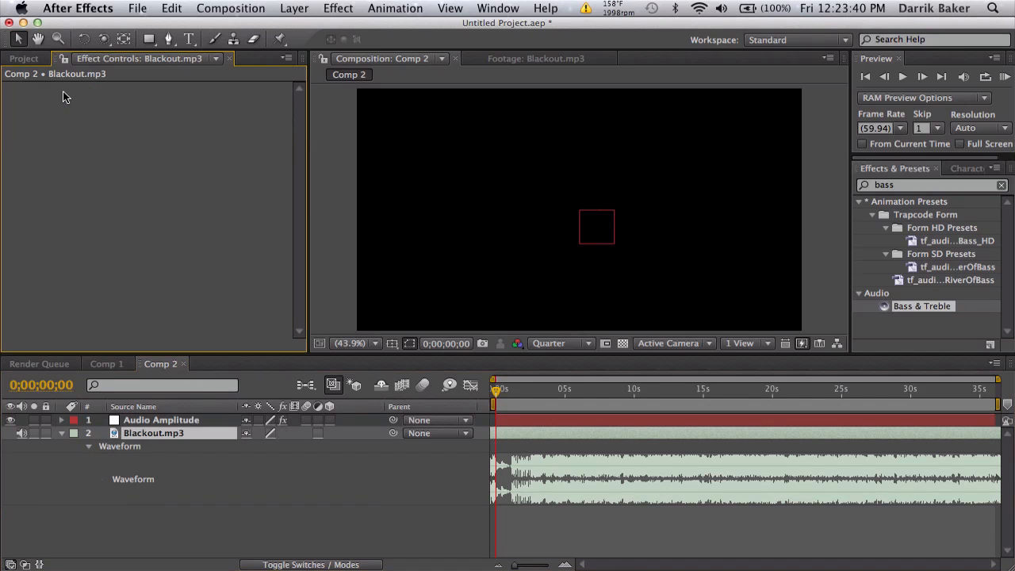
Create a new solid layer named Ring that matches the composition size
left_click(333, 6)
mouse_move(294, 8)
mouse_move(315, 28)
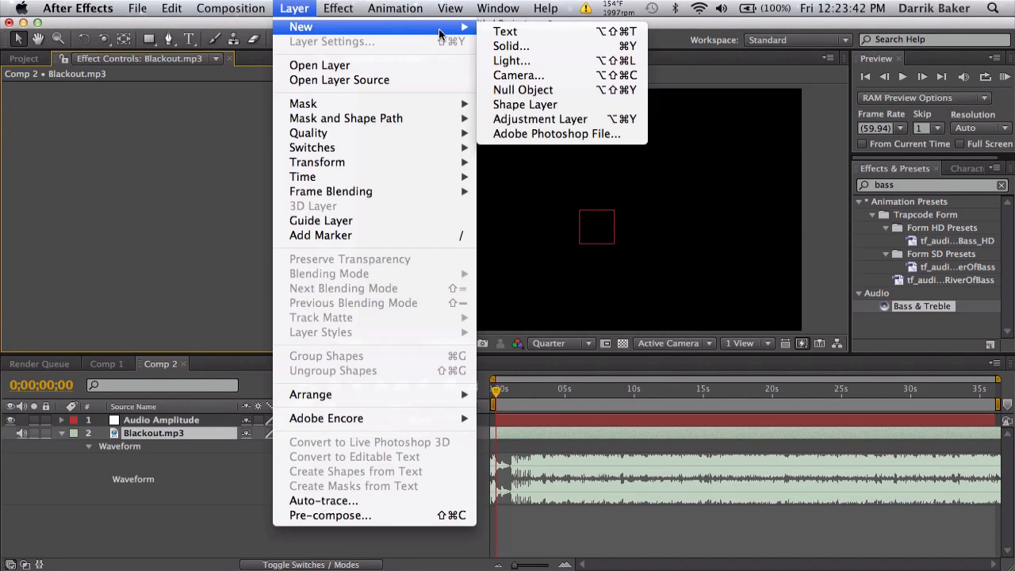
left_click(517, 46)
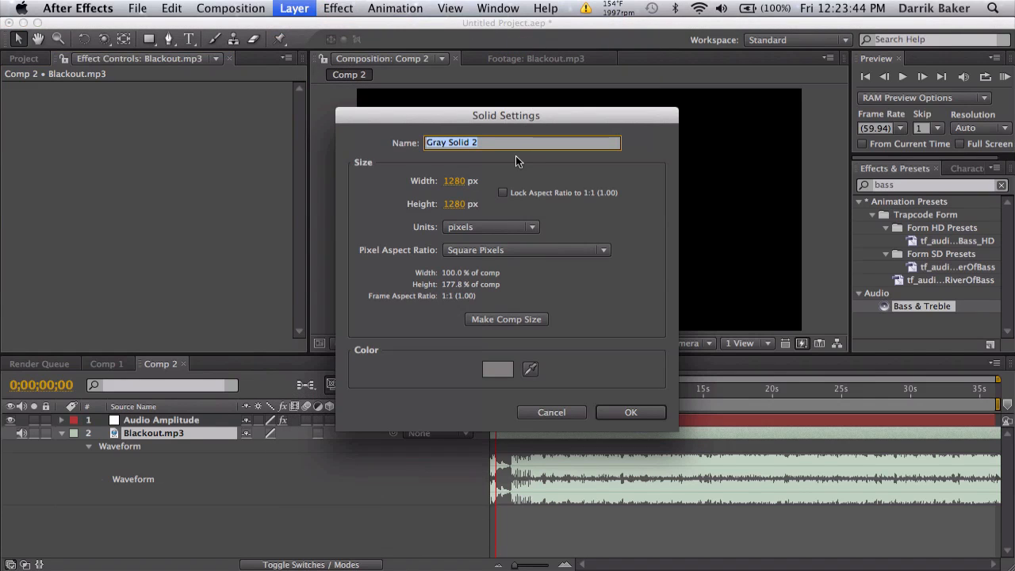
type("Ring")
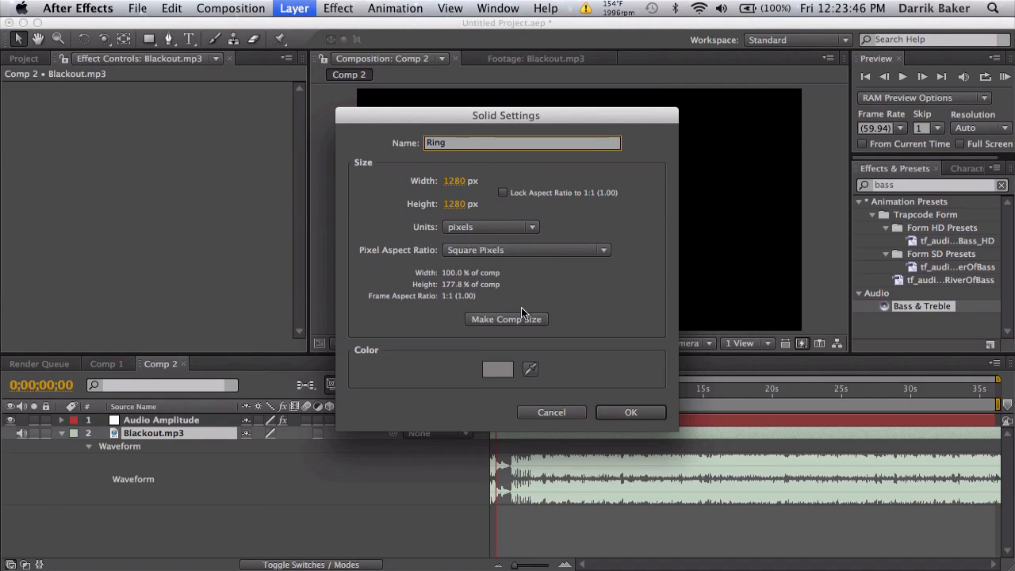
left_click(526, 319)
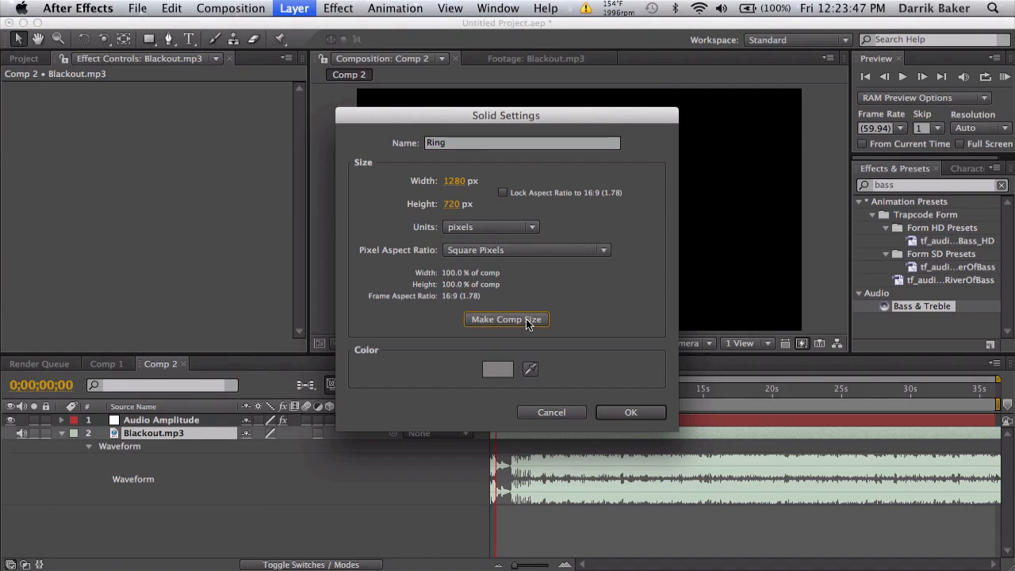
left_click(626, 412)
Apply the Video Copilot Element effect to the Ring layer and open its Scene Setup
left_click(893, 185)
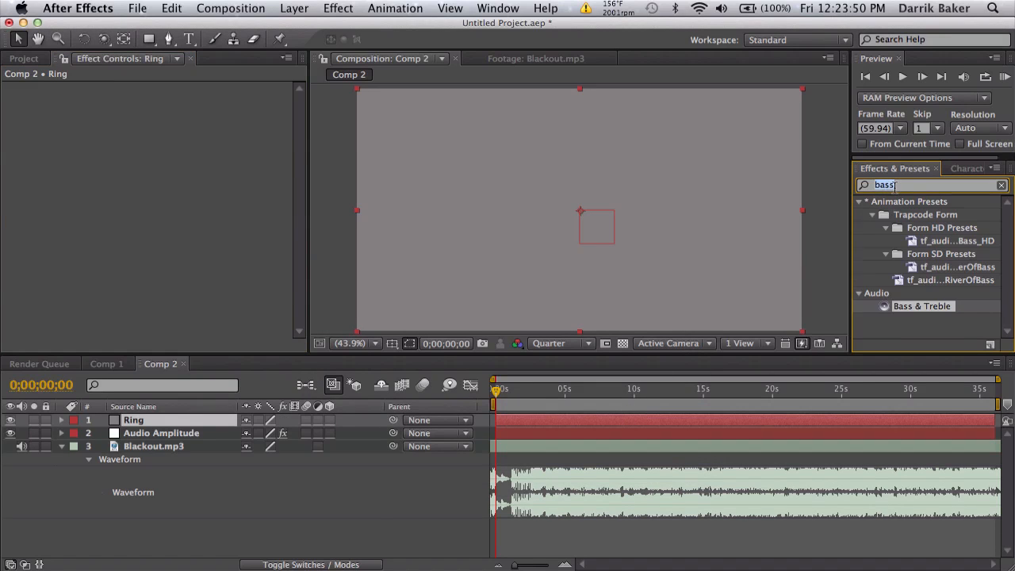
type("elem")
double_click(910, 216)
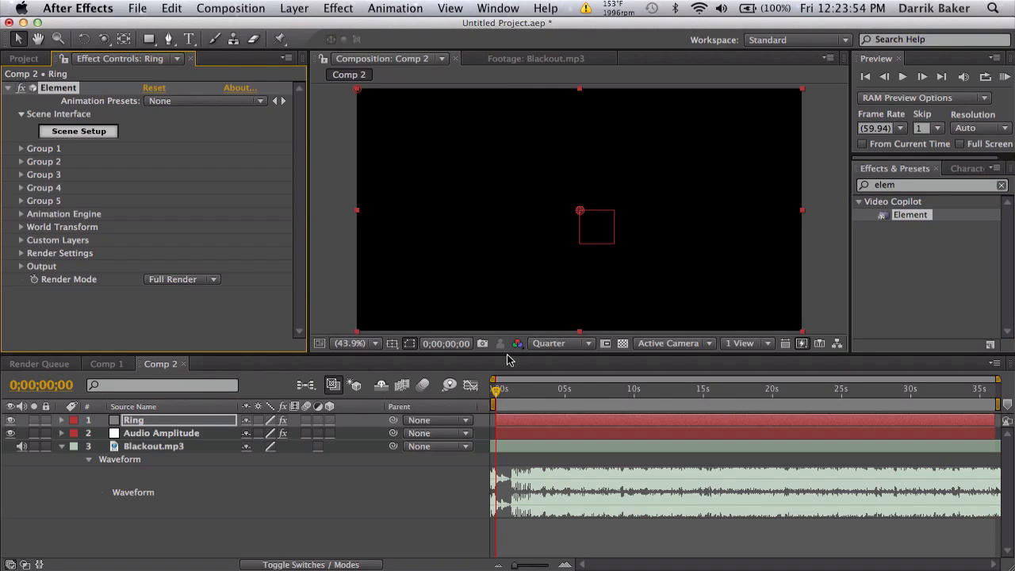
mouse_move(497, 387)
left_mouse_down()
mouse_move(521, 392)
mouse_move(496, 392)
left_mouse_up()
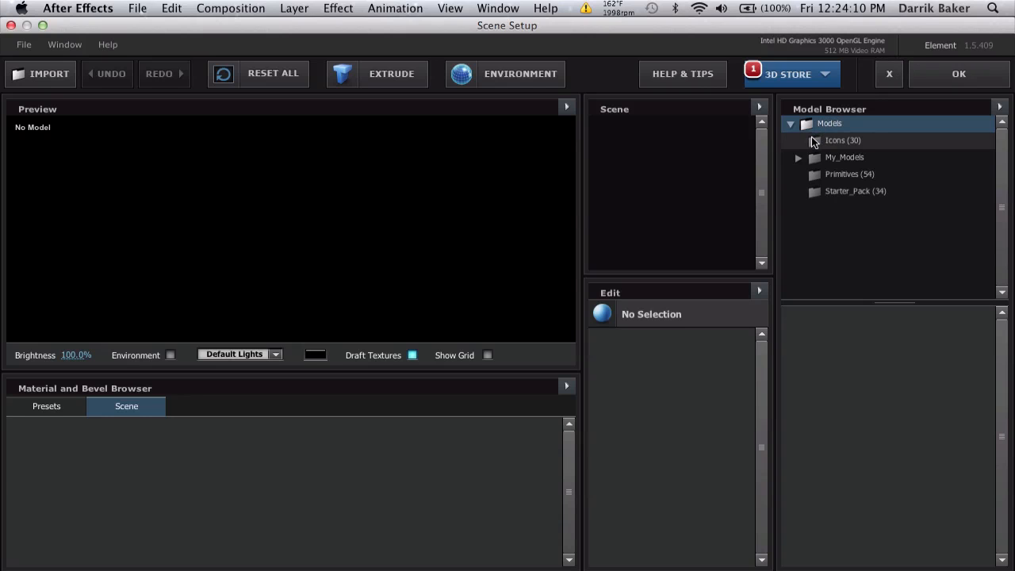
Add the sphere_HD model from the Primitives folder to the Element scene
left_click(847, 176)
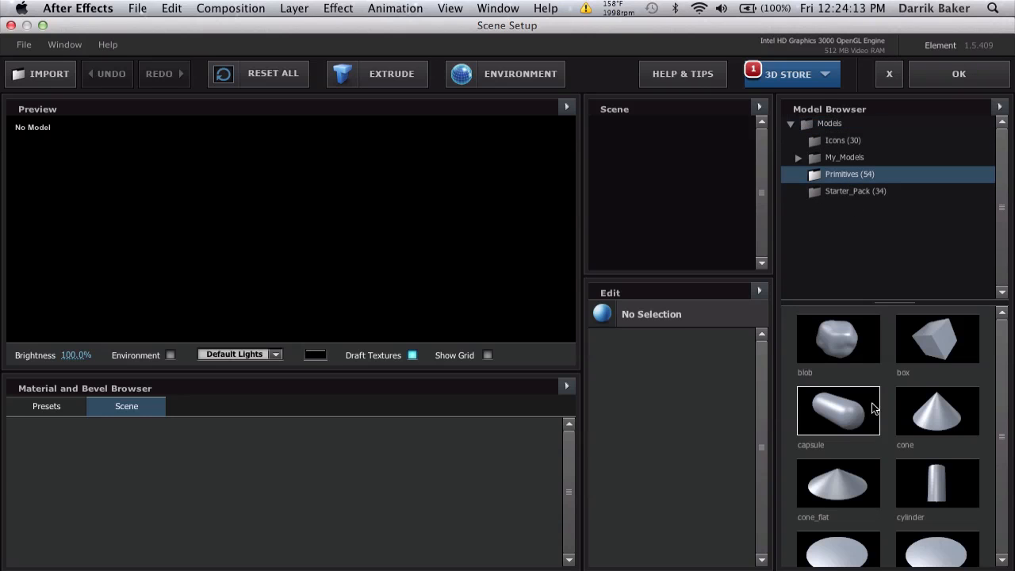
scroll(875, 421, "down", 3)
scroll(873, 416, "down", 10)
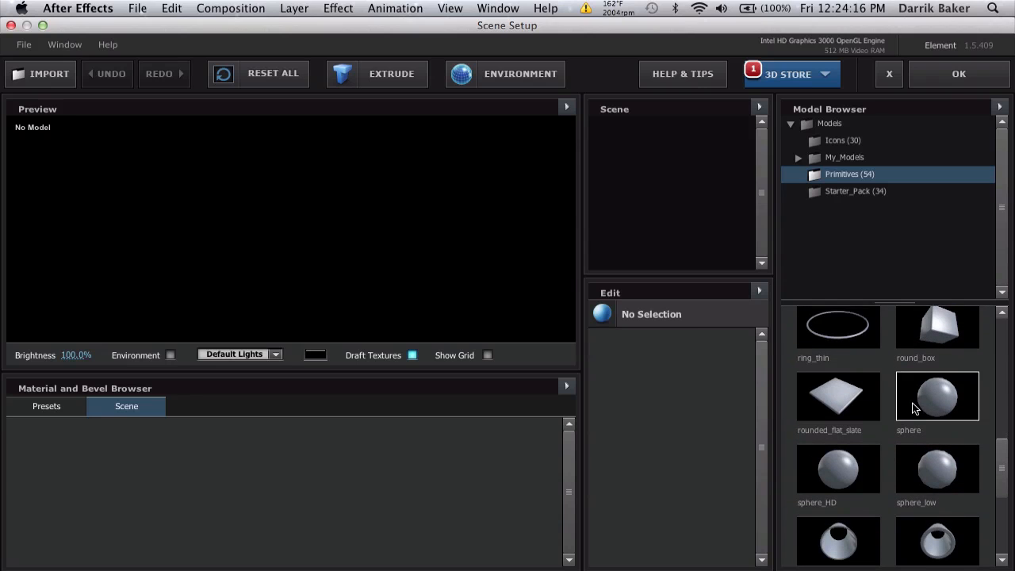
left_click(862, 475)
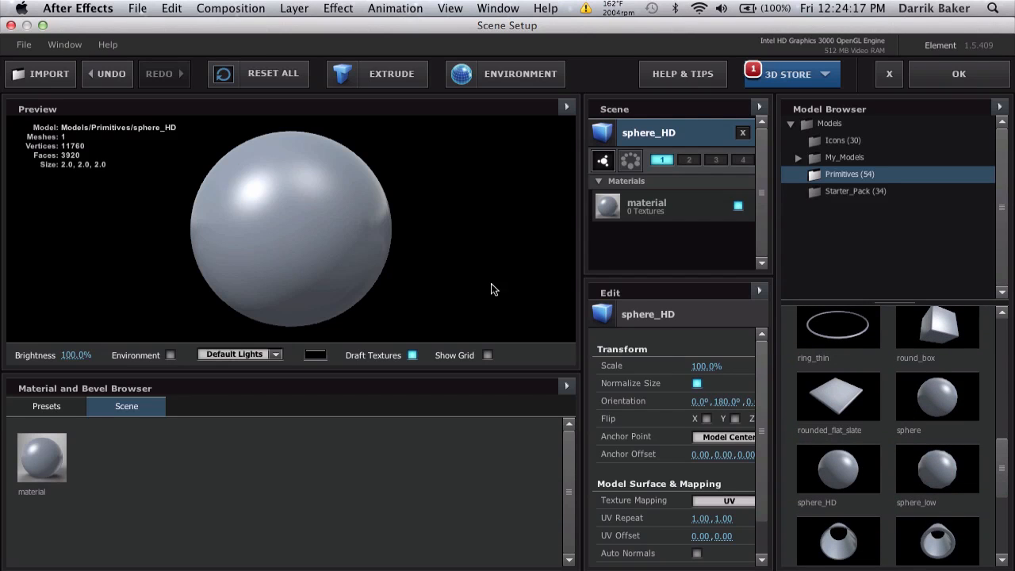
Display the sphere_HD model as a wireframe and examine its mesh density from another angle
left_click(567, 106)
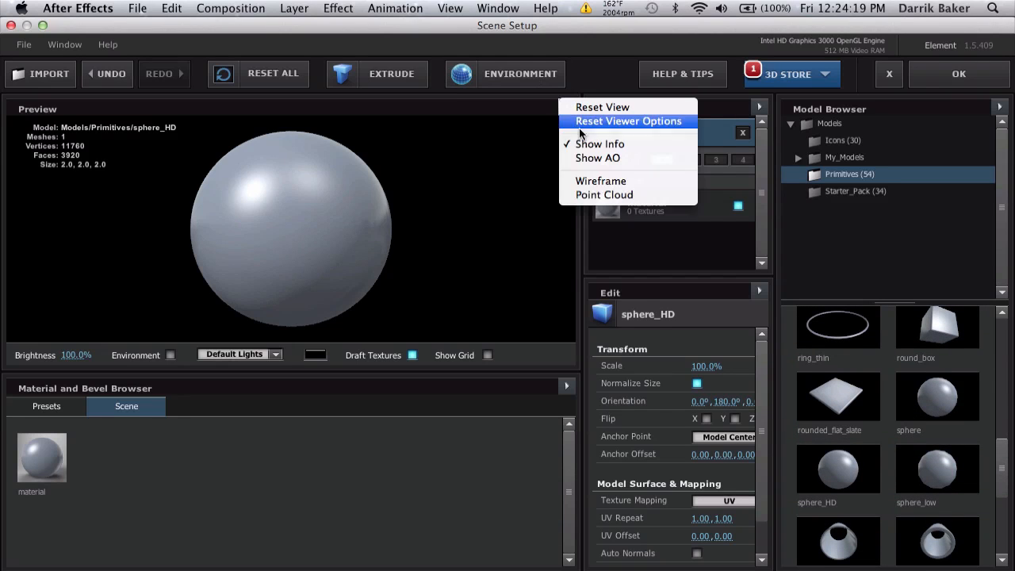
left_click(614, 180)
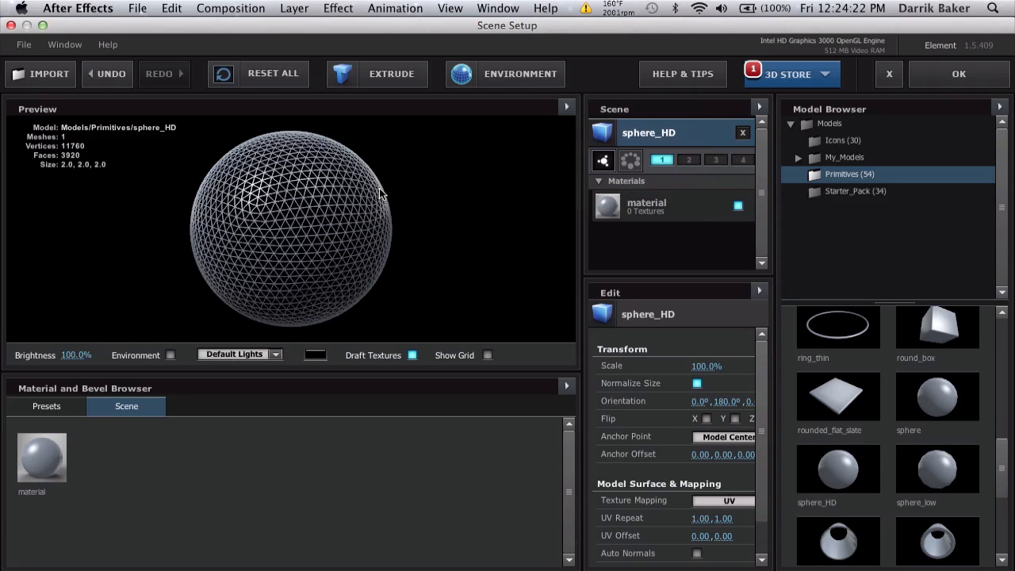
left_click_drag(333, 246, 375, 287)
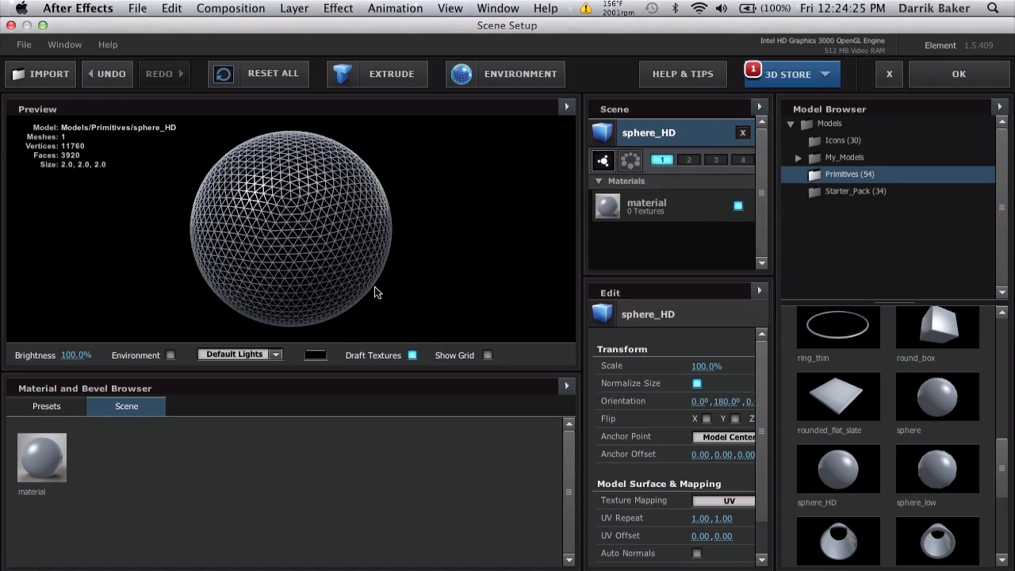
Replace sphere_HD in the scene with the sphere_low primitive and inspect its wireframe mesh
left_click(743, 133)
left_click(934, 463)
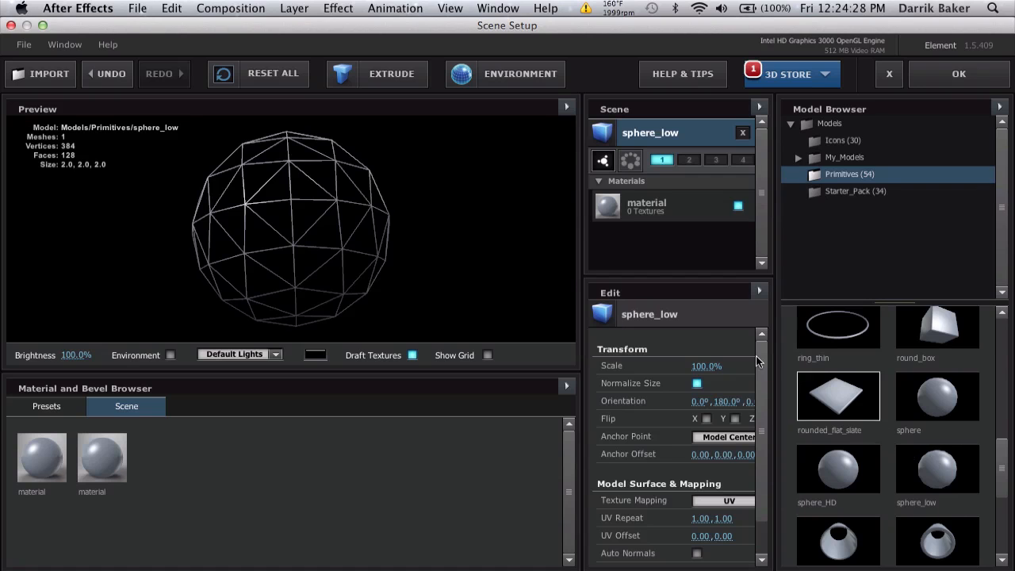
left_click_drag(370, 245, 408, 197)
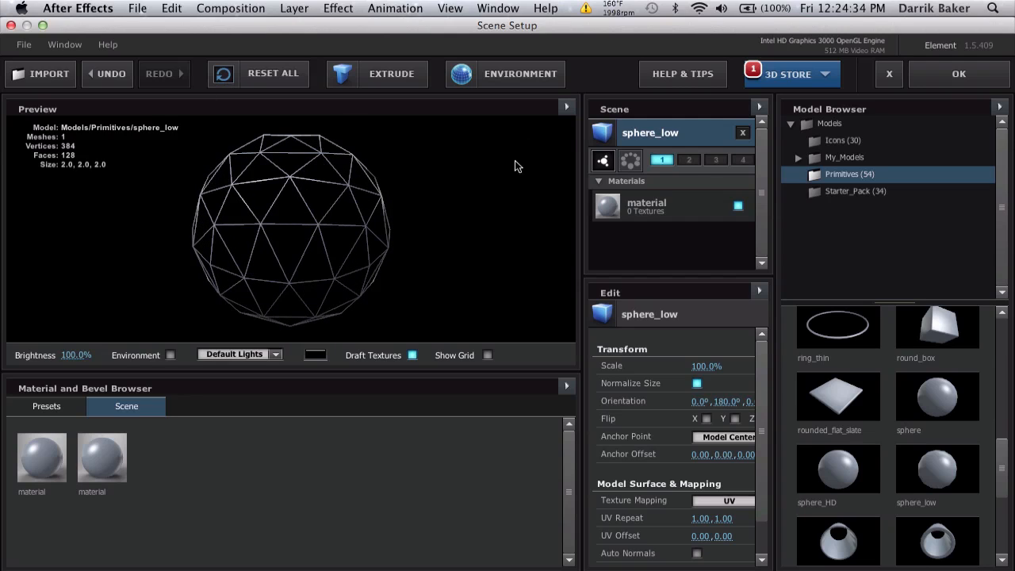
Turn off the wireframe display so the sphere_low preview is shaded
left_click(566, 106)
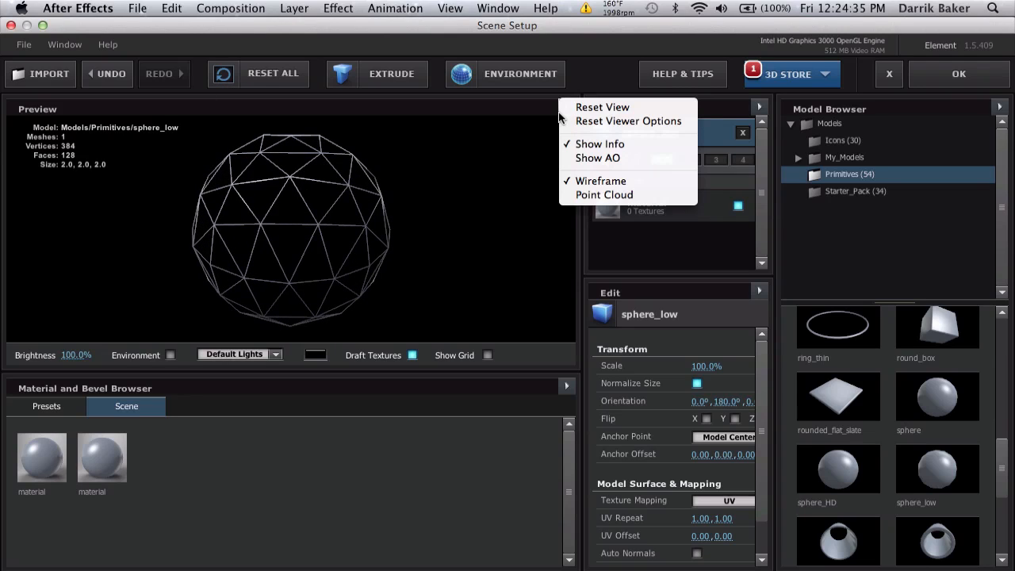
left_click(587, 178)
mouse_move(381, 232)
left_mouse_down()
mouse_move(437, 192)
mouse_move(365, 242)
left_mouse_up()
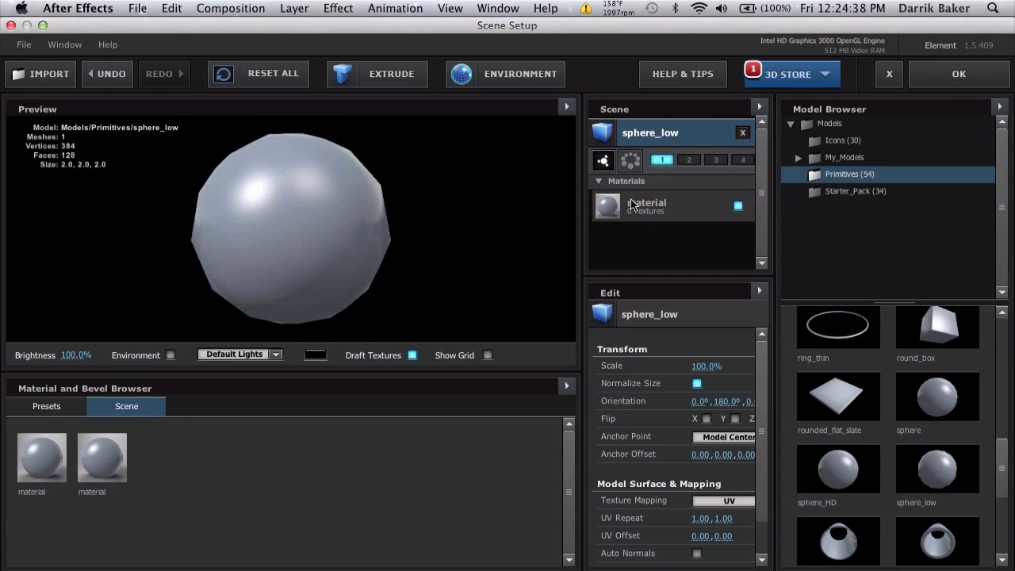
Change the diffuse color of the sphere_low material to a saturated blue, 0404F5
left_click(663, 205)
scroll(625, 418, "down", 3)
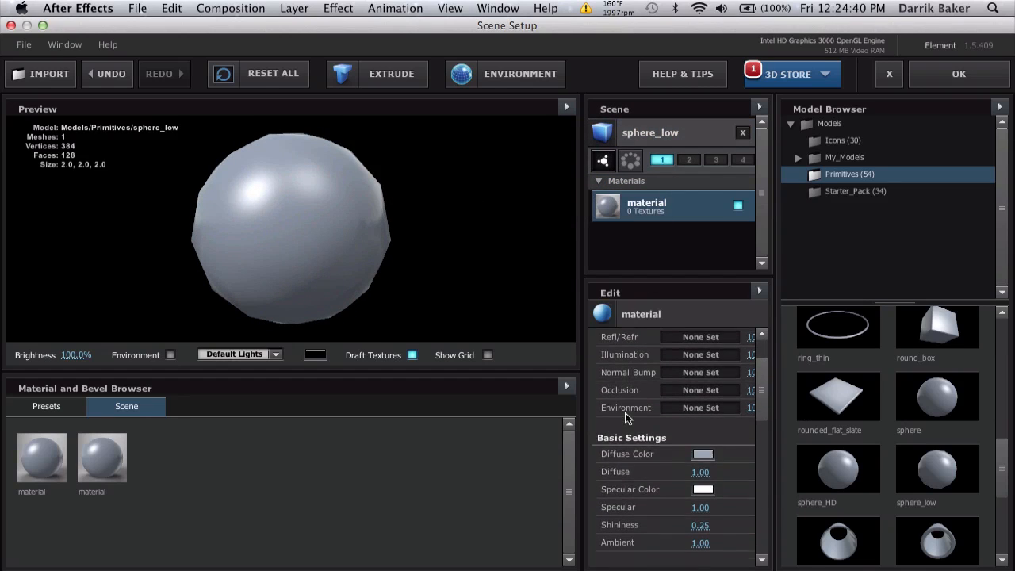
left_click(703, 453)
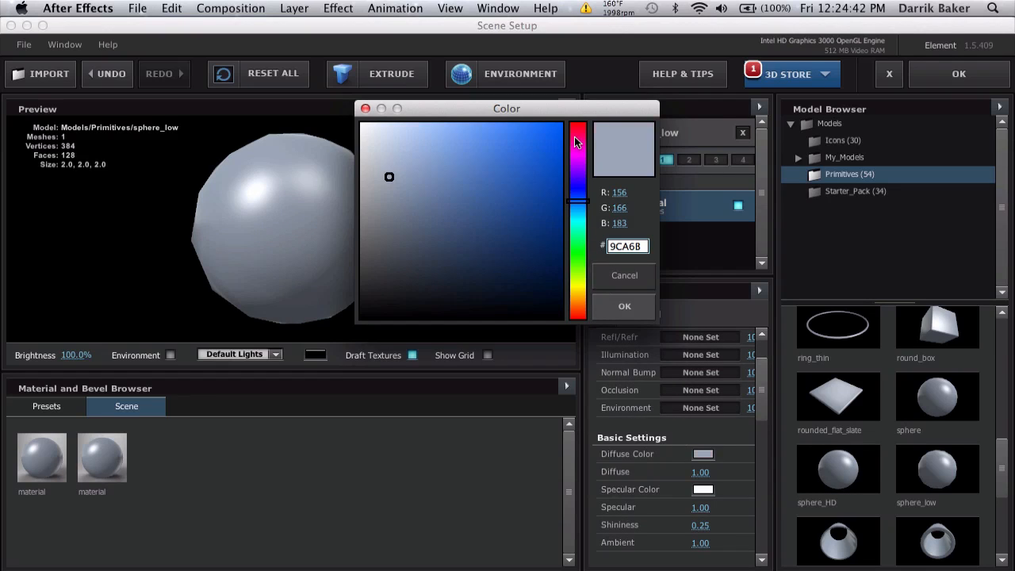
mouse_move(574, 141)
left_mouse_down()
mouse_move(574, 129)
mouse_move(564, 192)
mouse_move(573, 186)
left_mouse_up()
left_click_drag(507, 172, 558, 129)
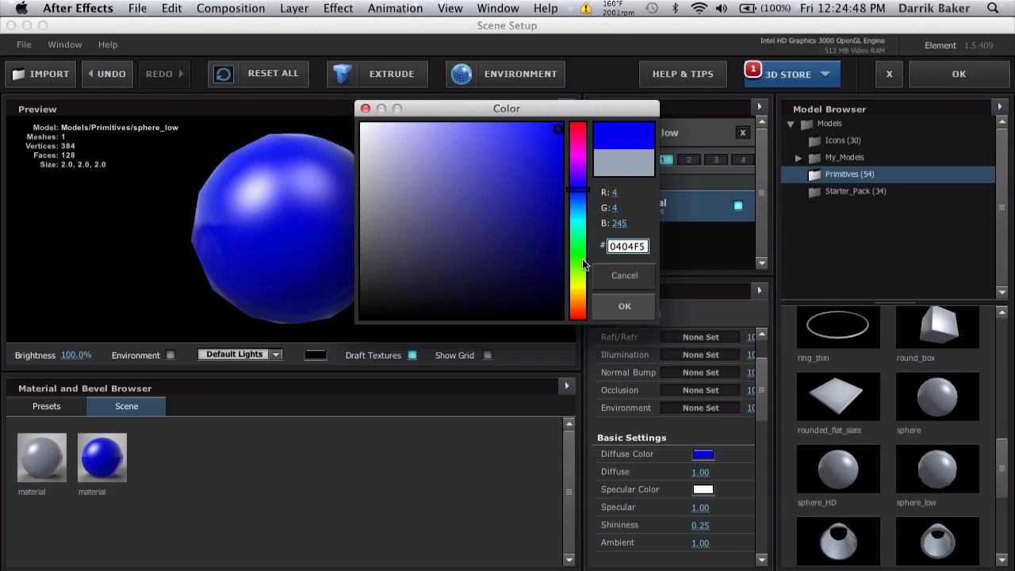
left_click(614, 302)
left_click_drag(375, 288, 392, 257)
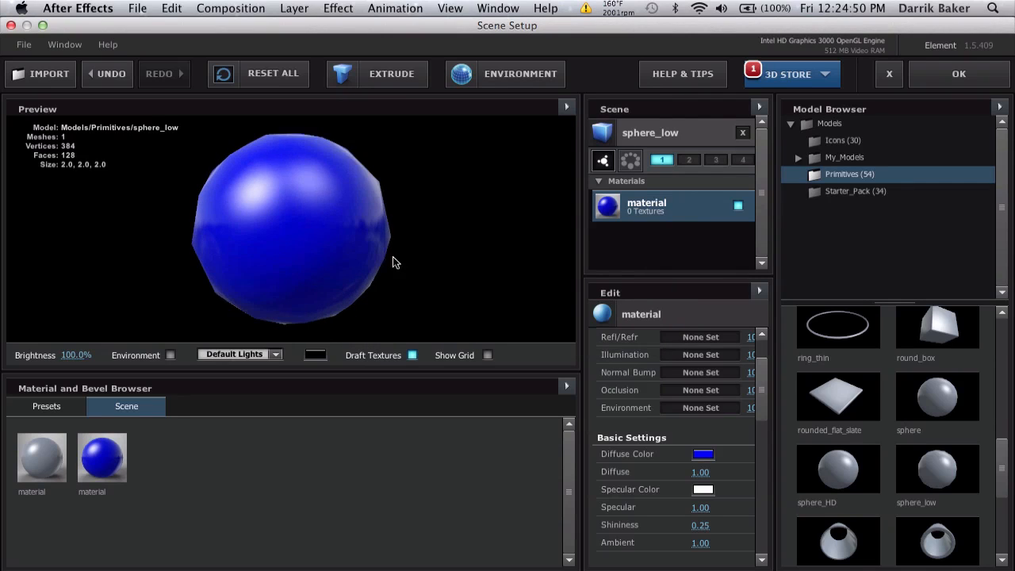
Set the blue material's specular intensity to 0.80
scroll(609, 368, "up", 3)
scroll(609, 367, "down", 5)
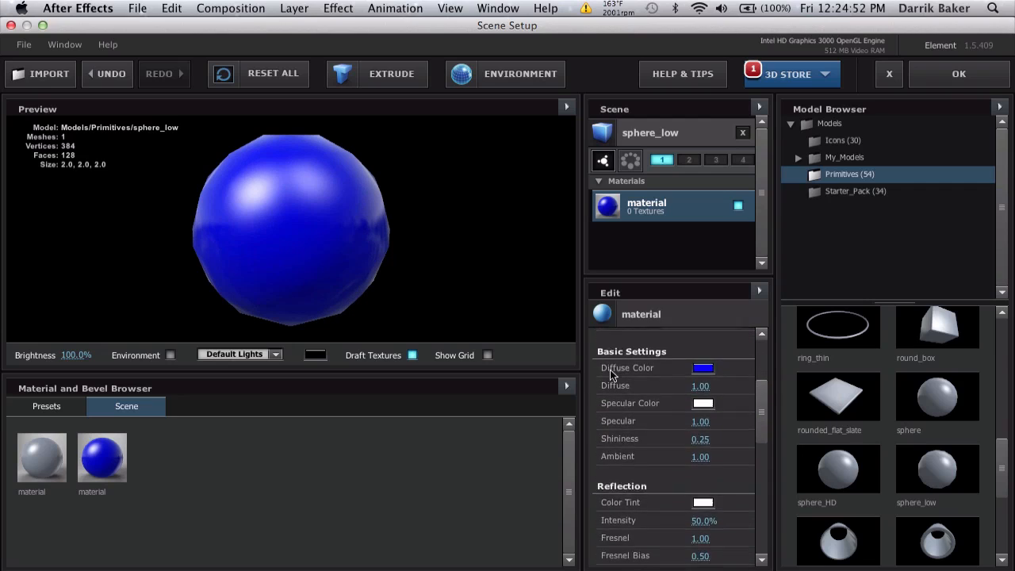
left_click(706, 394)
type("0.80")
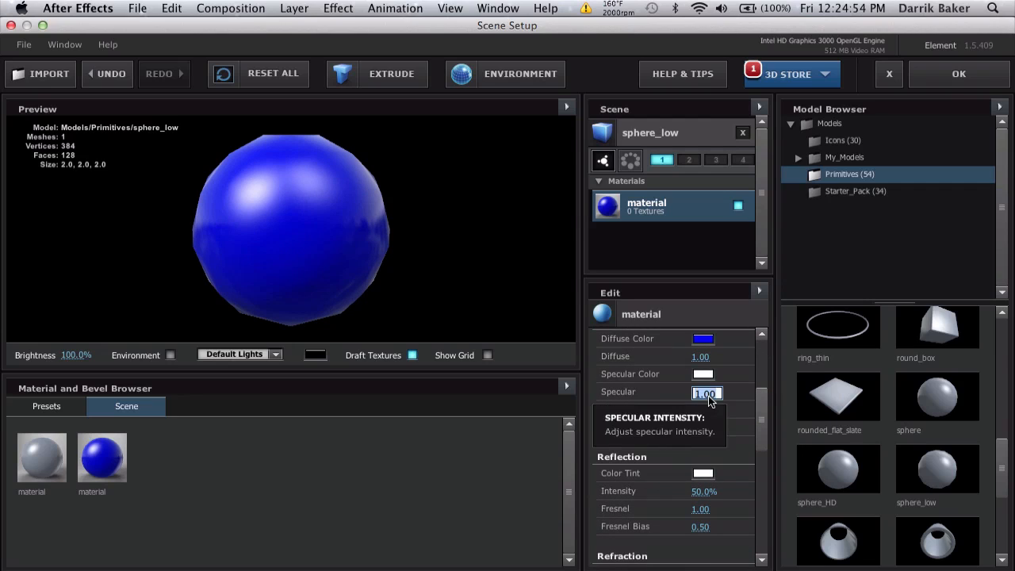
key("Return")
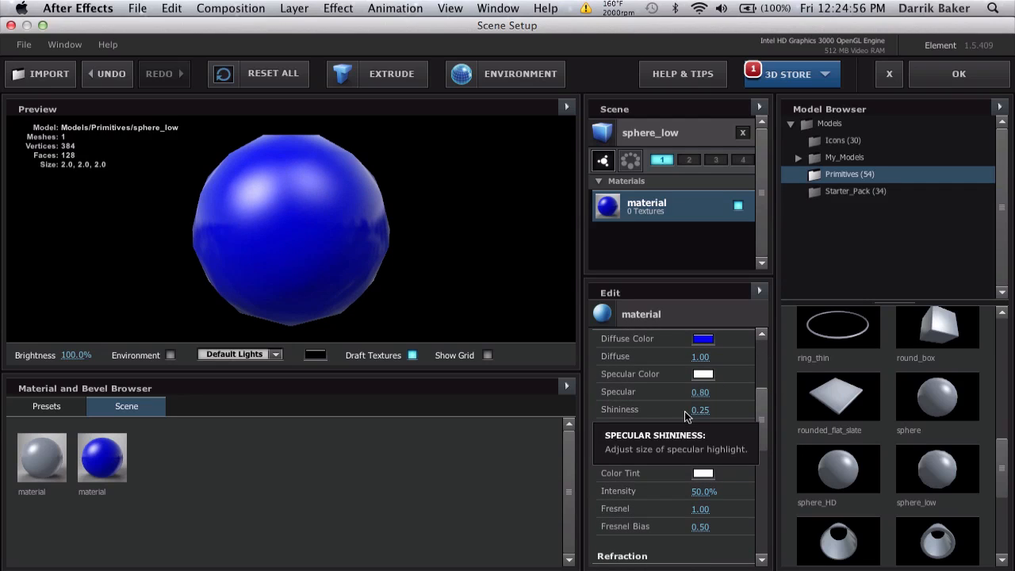
Set the blue material's reflection intensity to 100%
scroll(682, 411, "down", 2)
scroll(685, 404, "down", 1)
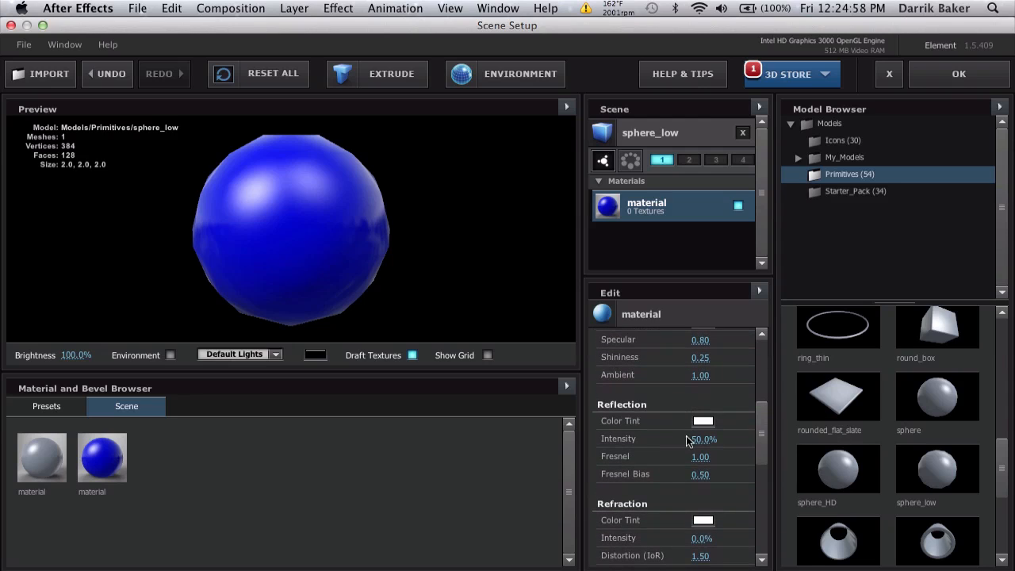
left_click(706, 434)
type("1")
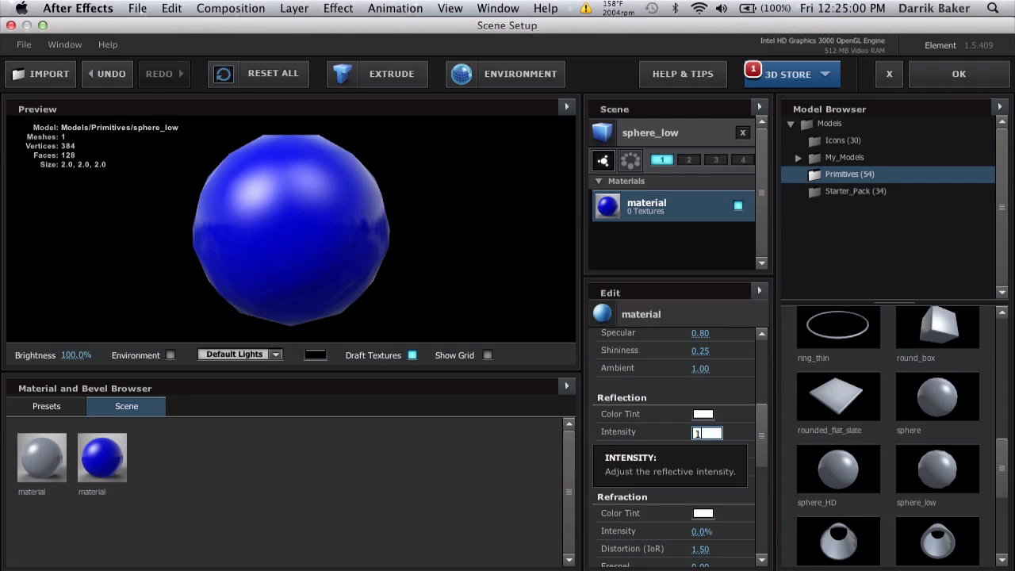
type("00")
key("Return")
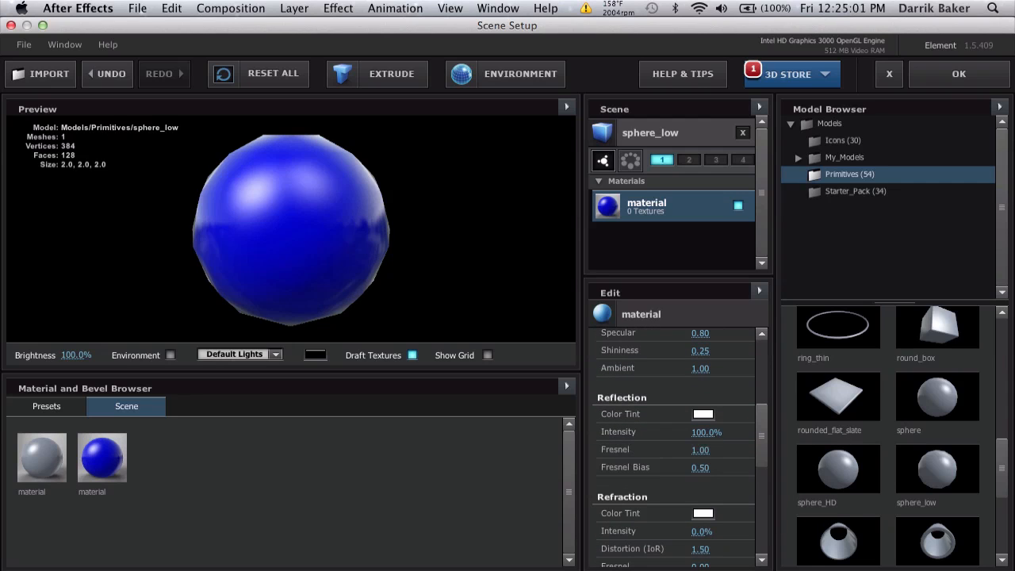
Load Studio as the scene's environment map and accept the Scene Setup
left_click(497, 75)
left_click(499, 150)
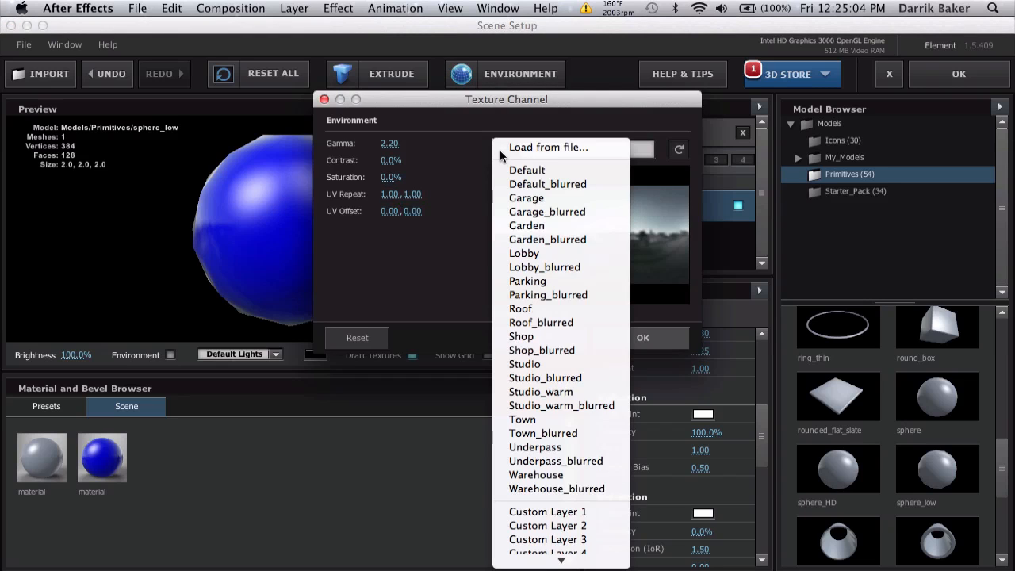
left_click(582, 360)
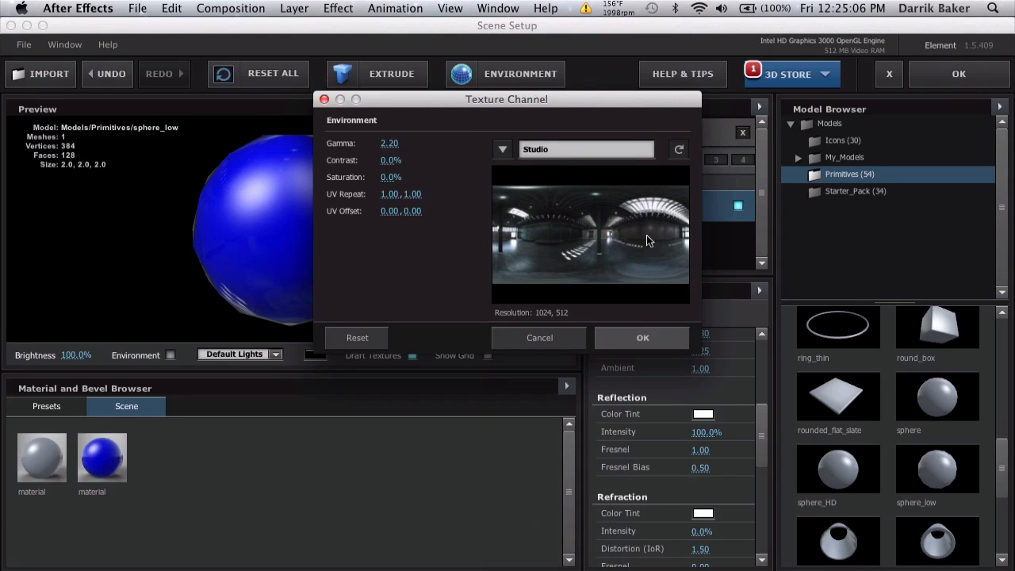
left_click(644, 335)
left_click_drag(155, 298, 264, 244)
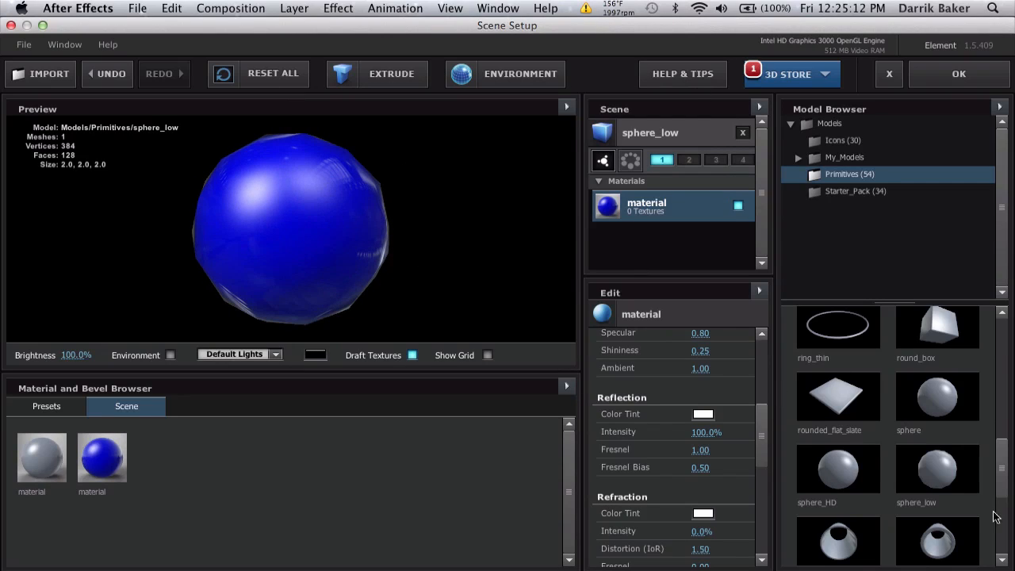
left_click(936, 82)
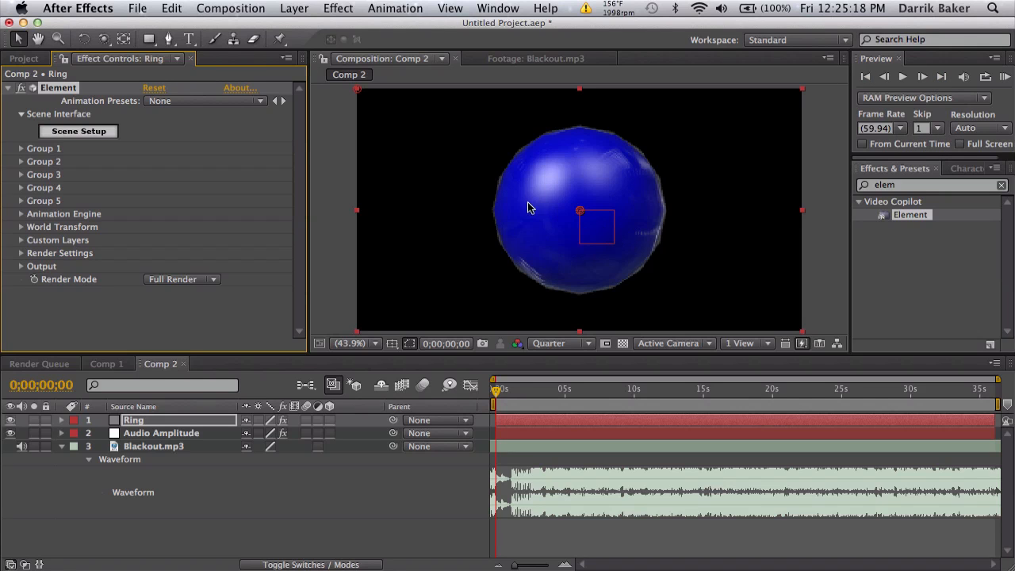
Set Group 1's replicator shape to Ring and its particle size to 1.00 in the Element effect
left_click(22, 149)
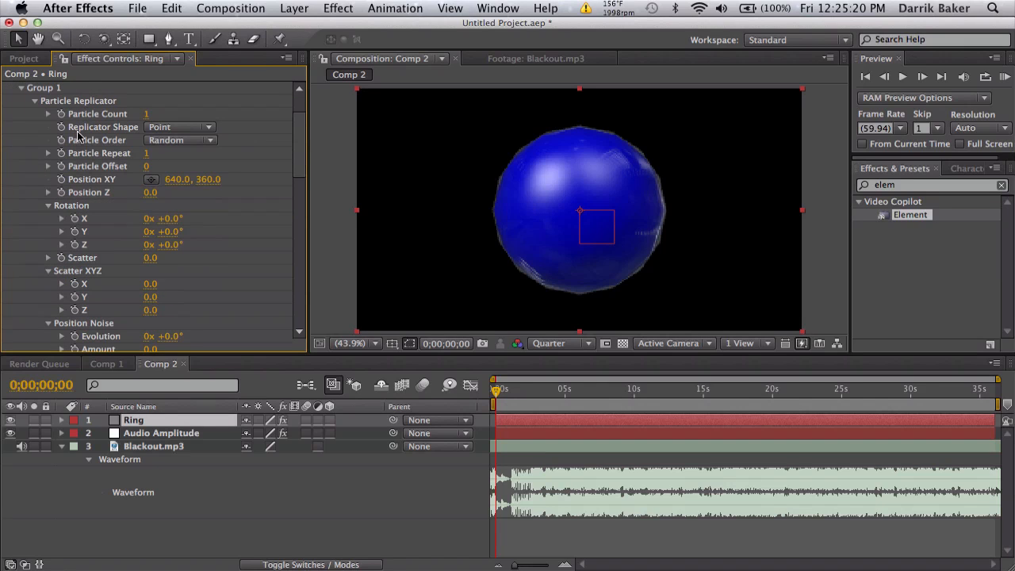
left_click(174, 130)
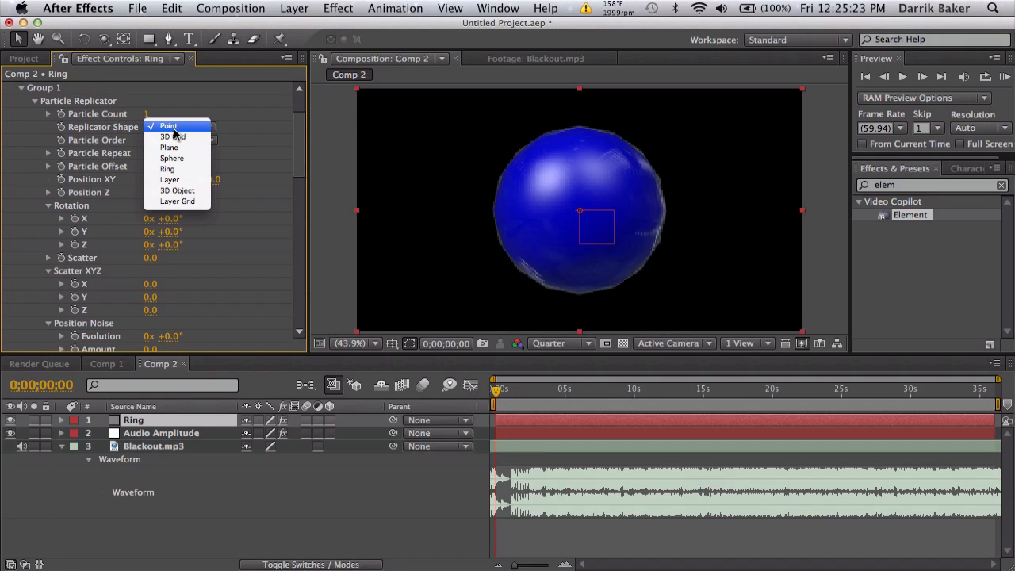
left_click(184, 170)
scroll(164, 144, "down", 5)
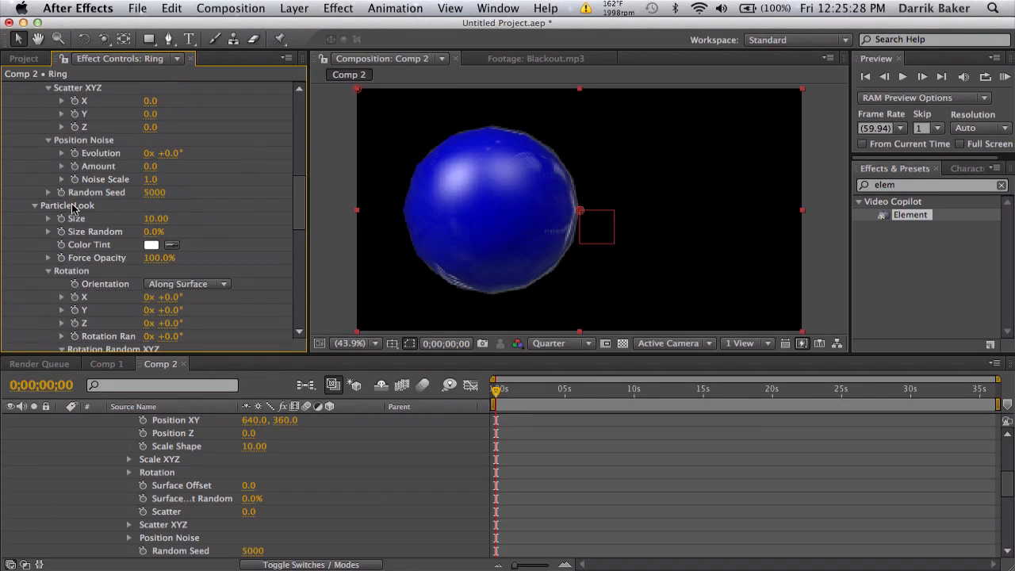
scroll(71, 207, "down", 1)
left_click(156, 207)
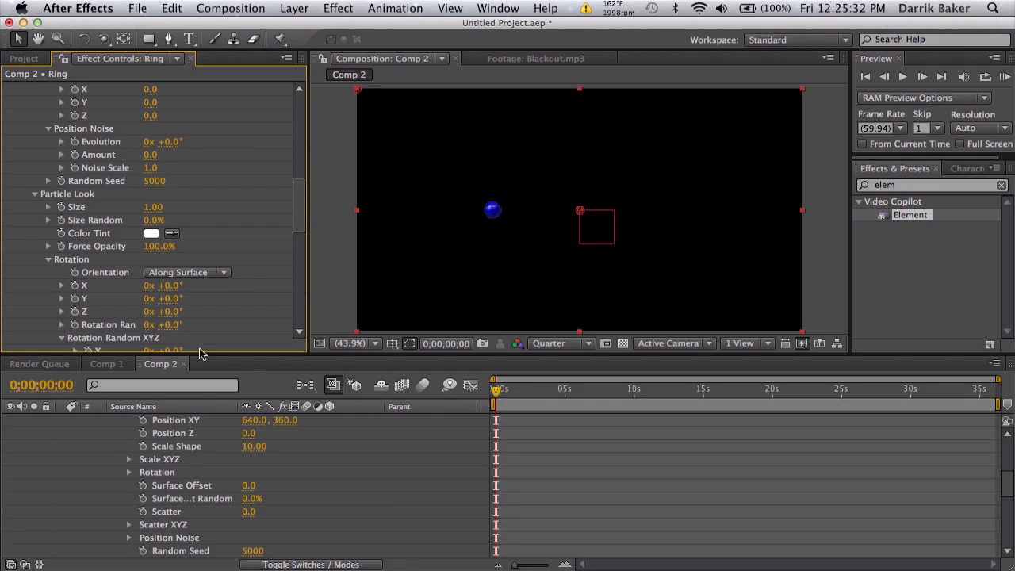
Set the composition viewer's resolution to Full and raise Group 1's particle count to 85
scroll(170, 486, "up", 8)
left_click(63, 420)
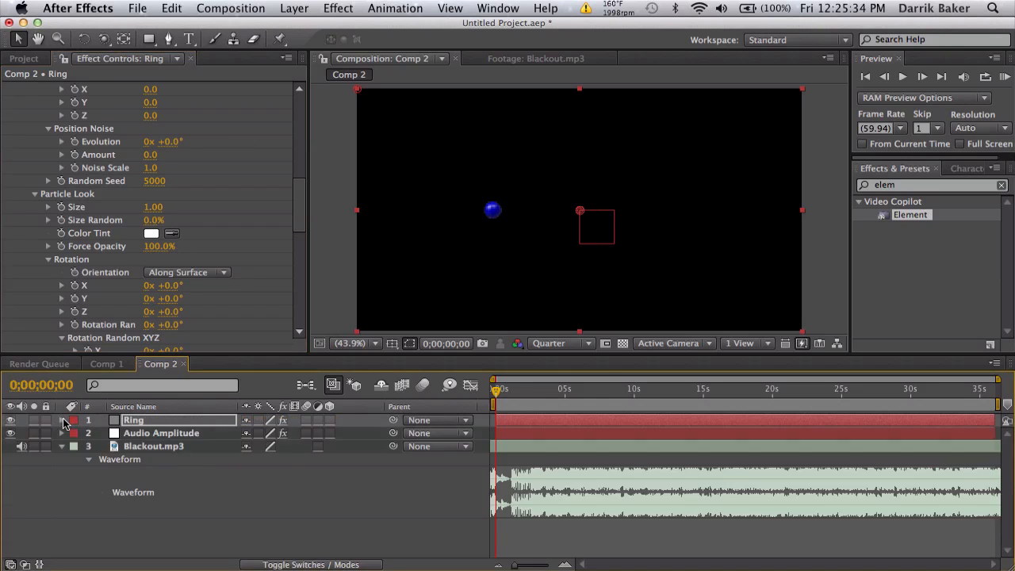
left_click(547, 343)
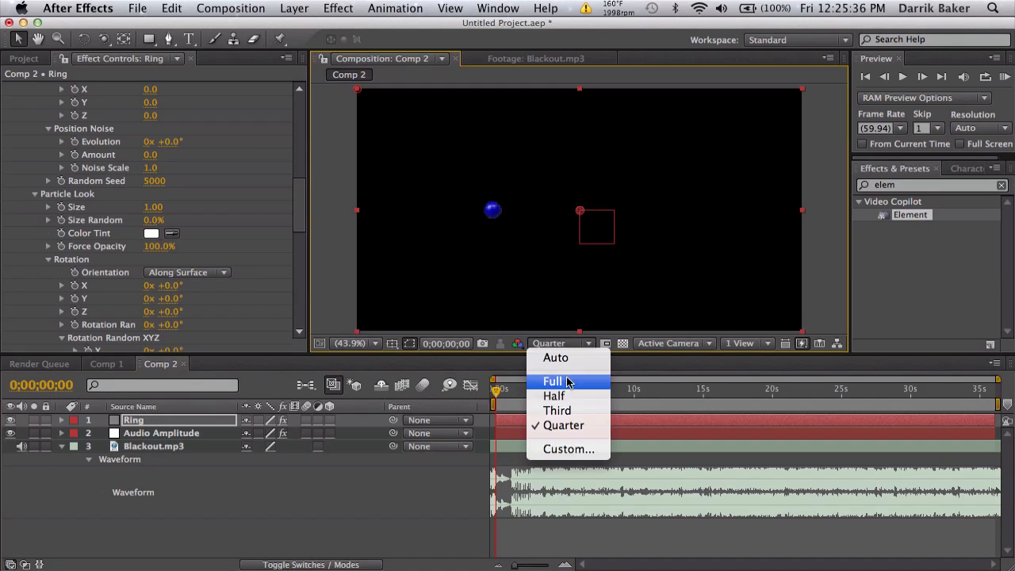
left_click(568, 382)
scroll(175, 150, "up", 10)
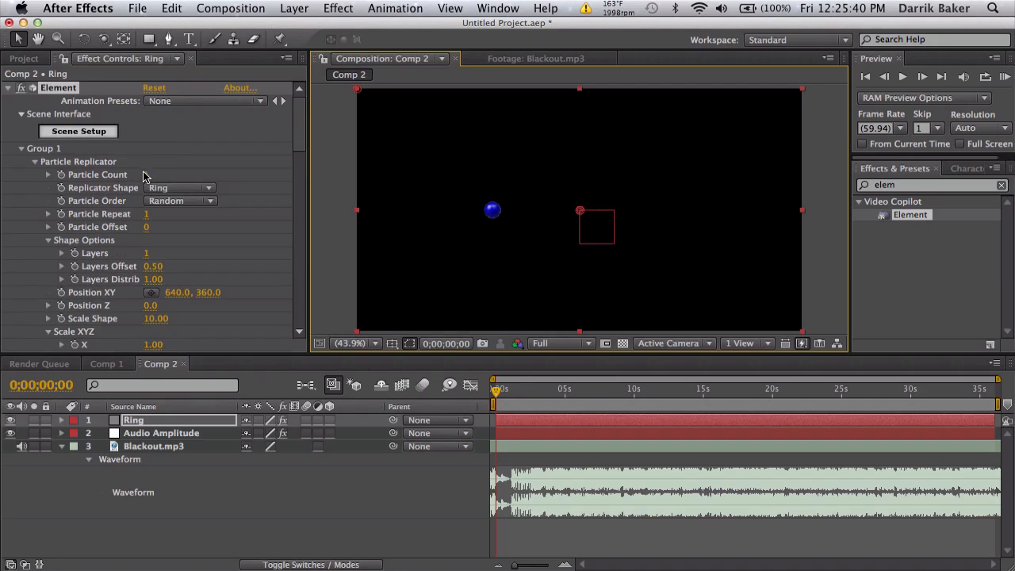
left_click_drag(145, 174, 211, 177)
Add a 28mm camera to the composition and orbit it to look down on the ring at an angle
left_click(264, 7)
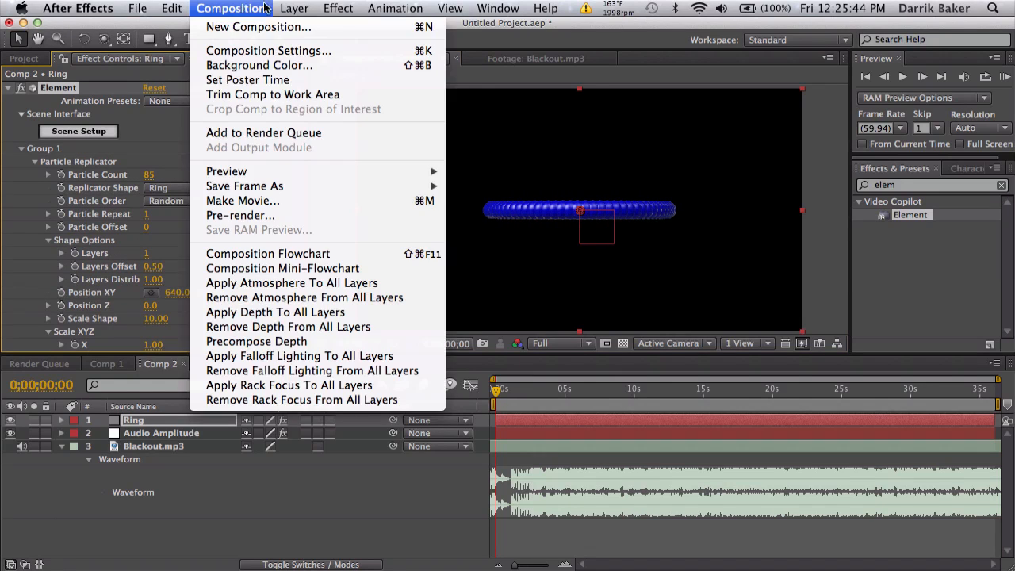
mouse_move(294, 7)
mouse_move(317, 27)
left_click(538, 74)
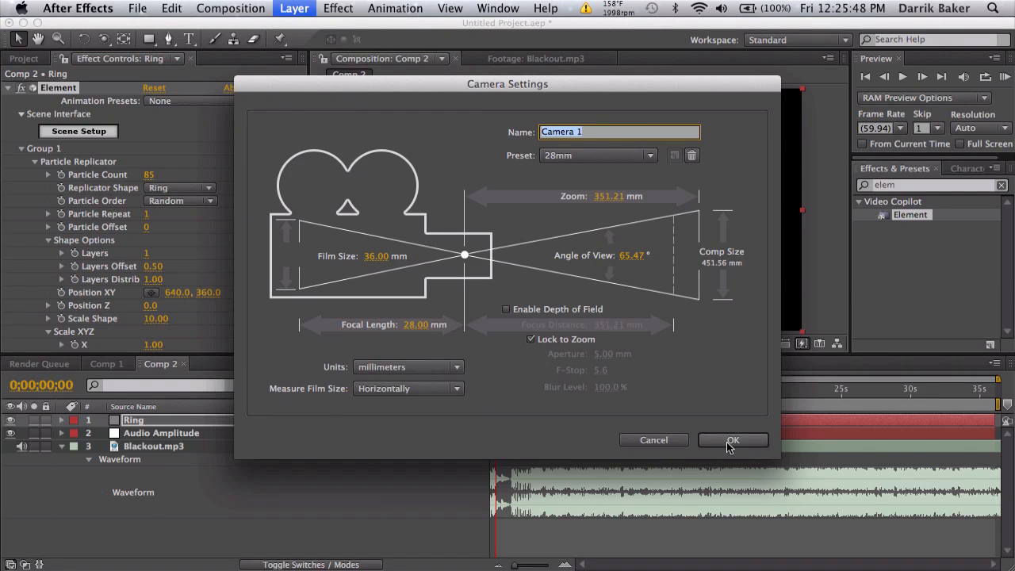
left_click(731, 441)
left_click(104, 39)
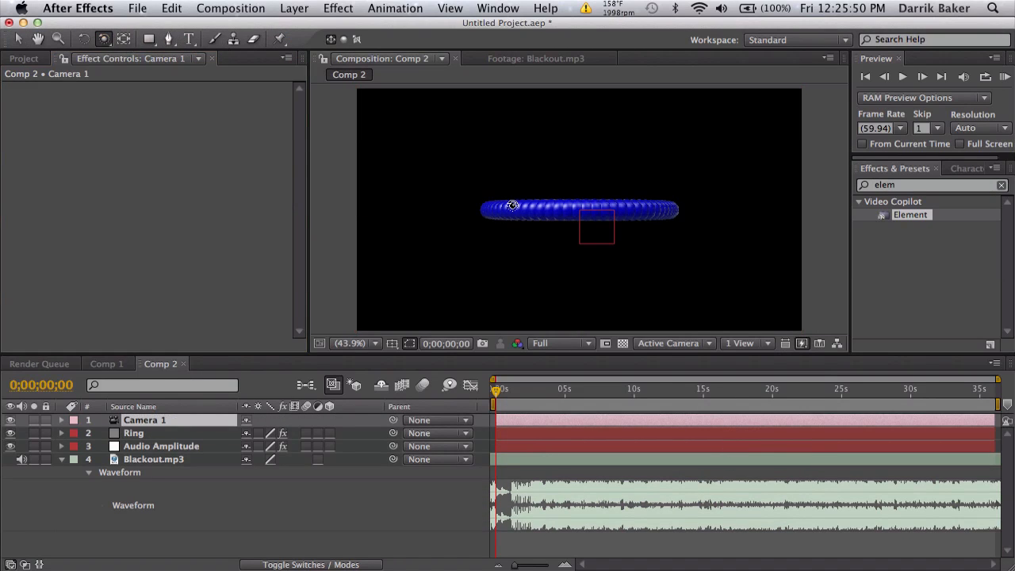
left_click_drag(513, 206, 547, 245)
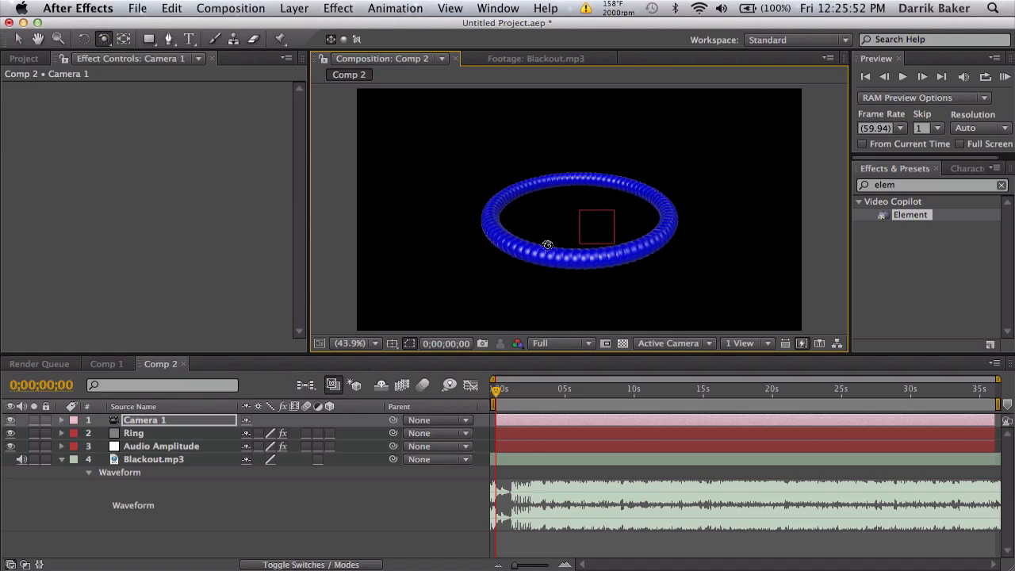
Set Group 1's shape layers to 10 and the layers offset to 0.05 on the Ring layer
left_click(162, 421)
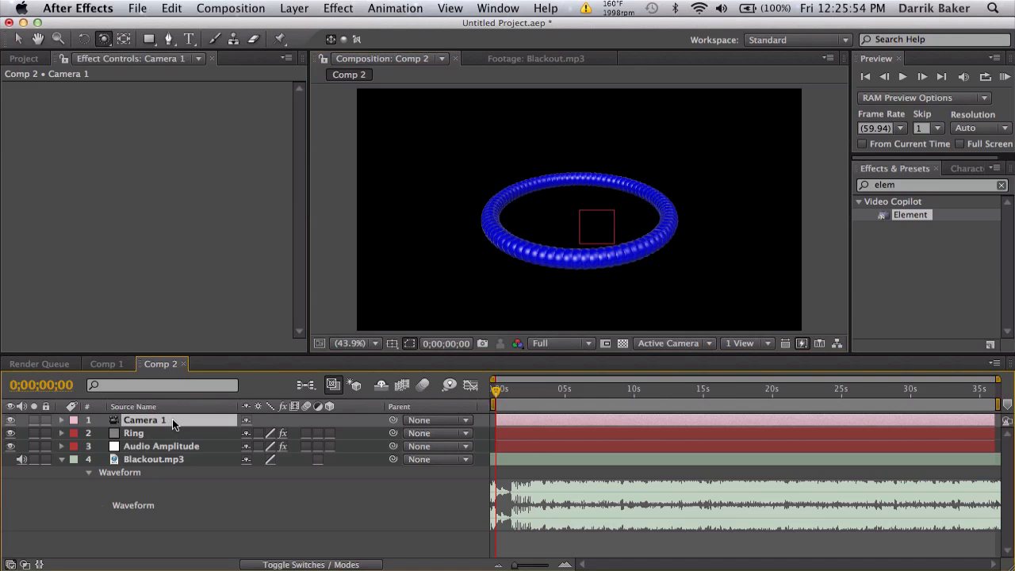
left_click(170, 434)
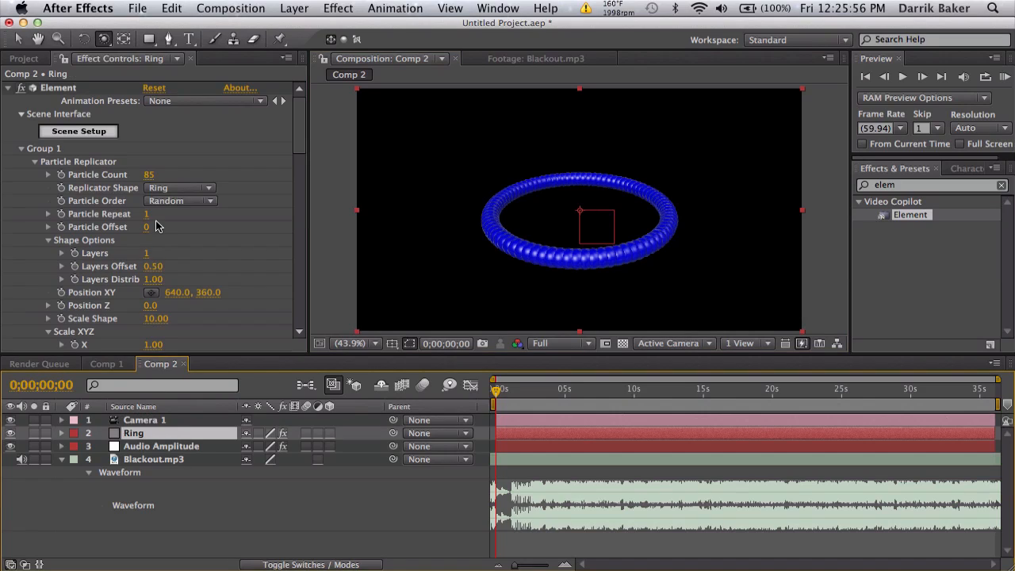
scroll(157, 227, "down", 1)
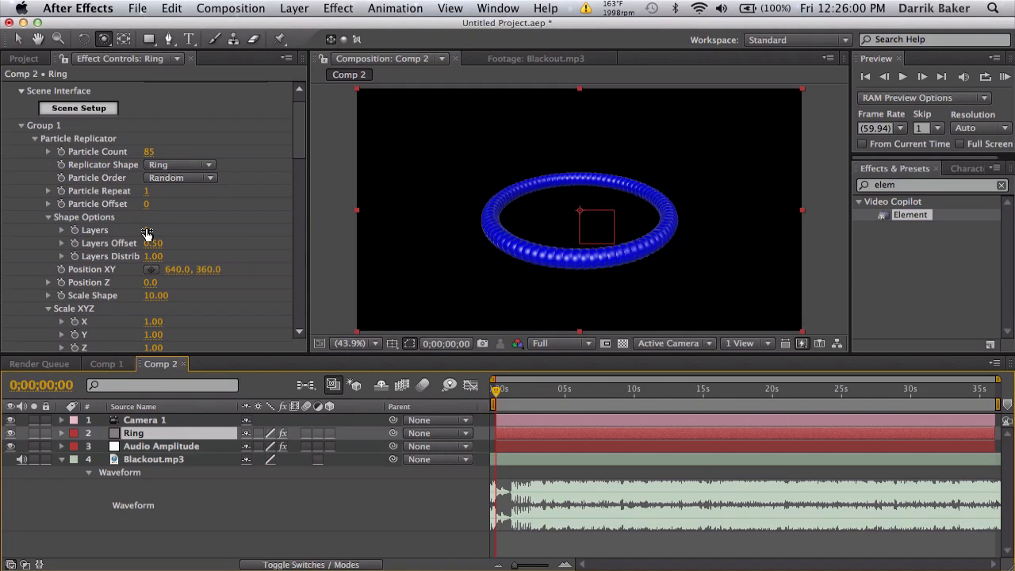
left_click_drag(147, 233, 160, 230)
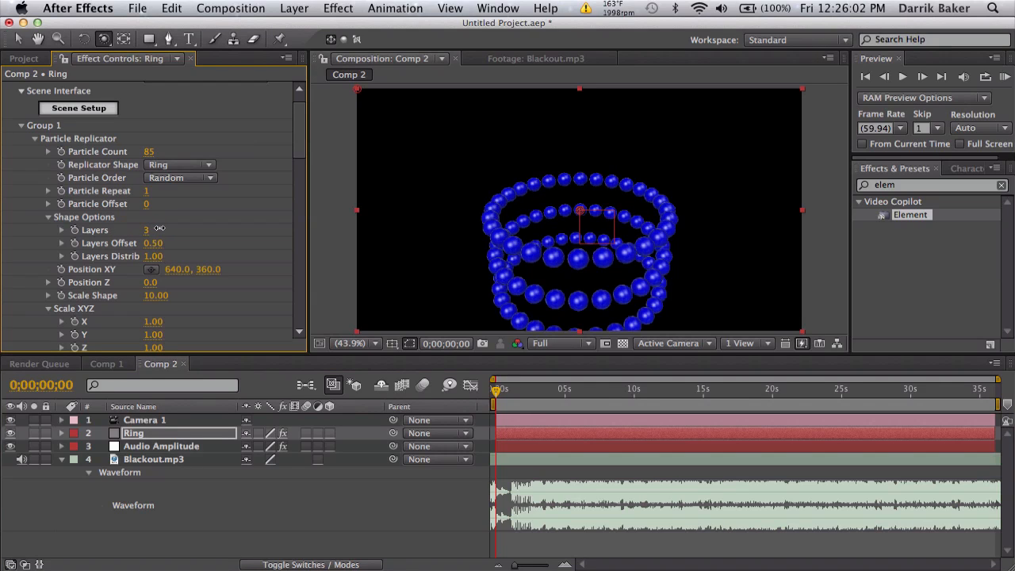
left_click(147, 229)
key("Return")
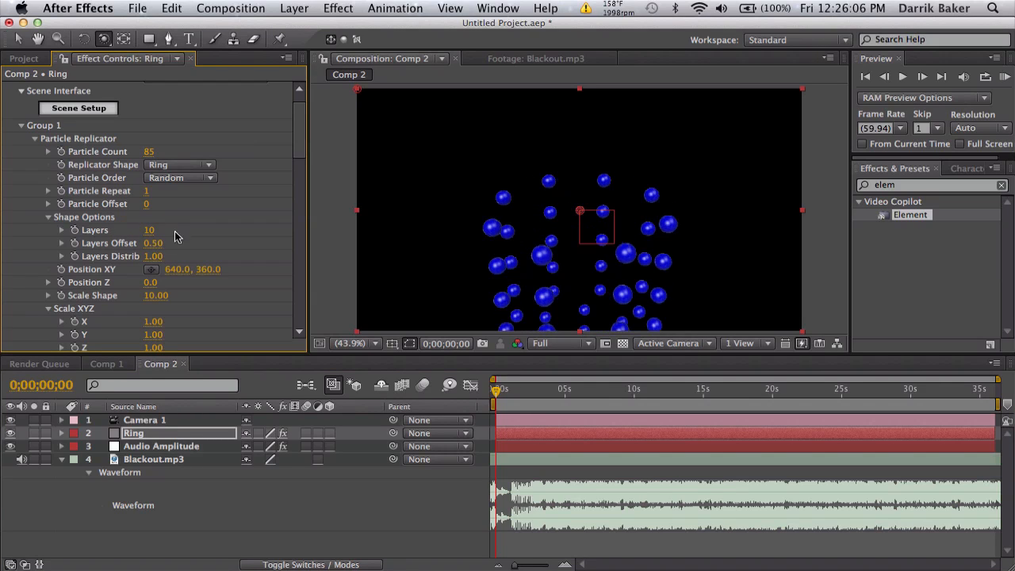
left_click_drag(156, 246, 120, 244)
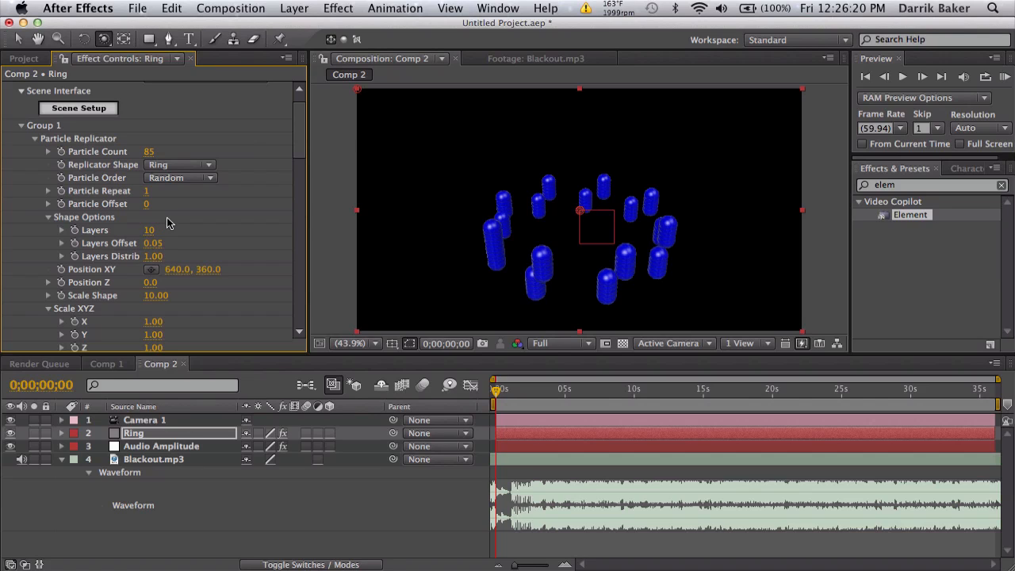
Increase Group 1's particle count to 500 to fill the stacked ring
left_click_drag(148, 152, 297, 151)
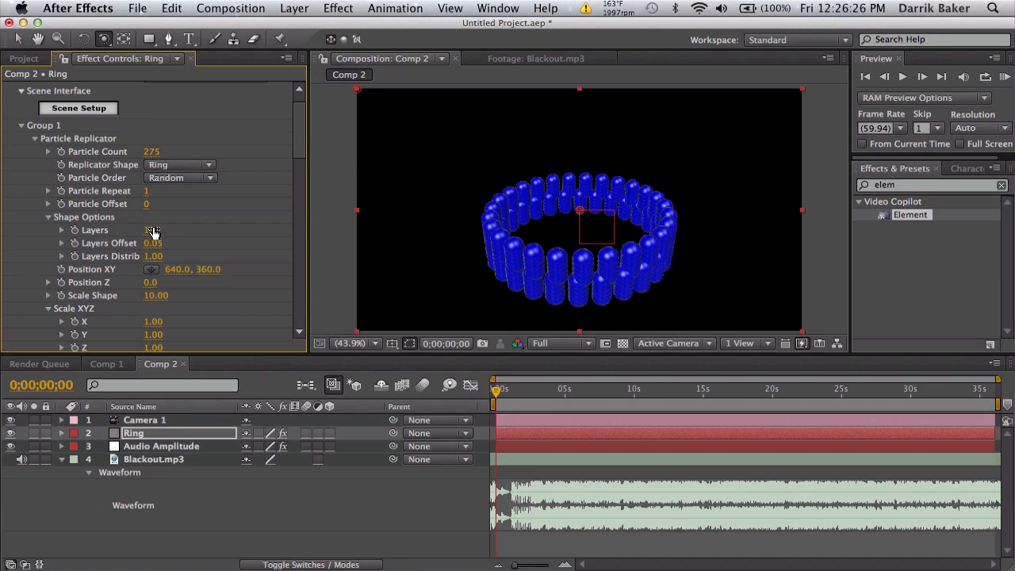
left_click(151, 151)
type("500")
key("Return")
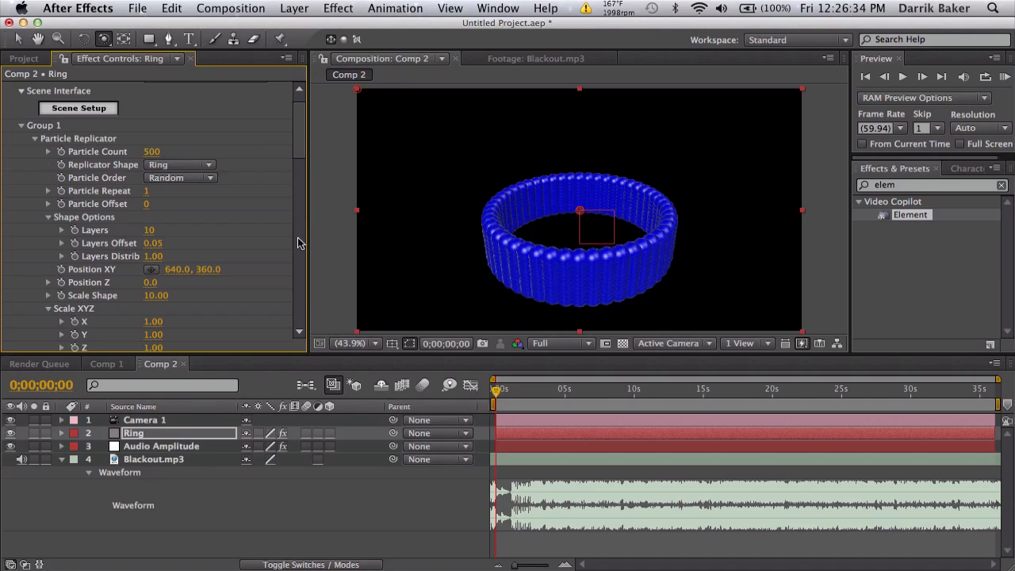
Set Group 1's particle count to 1500 and orbit the camera around the denser ring to a downward-looking angle
left_click(152, 153)
type("1500")
key("Return")
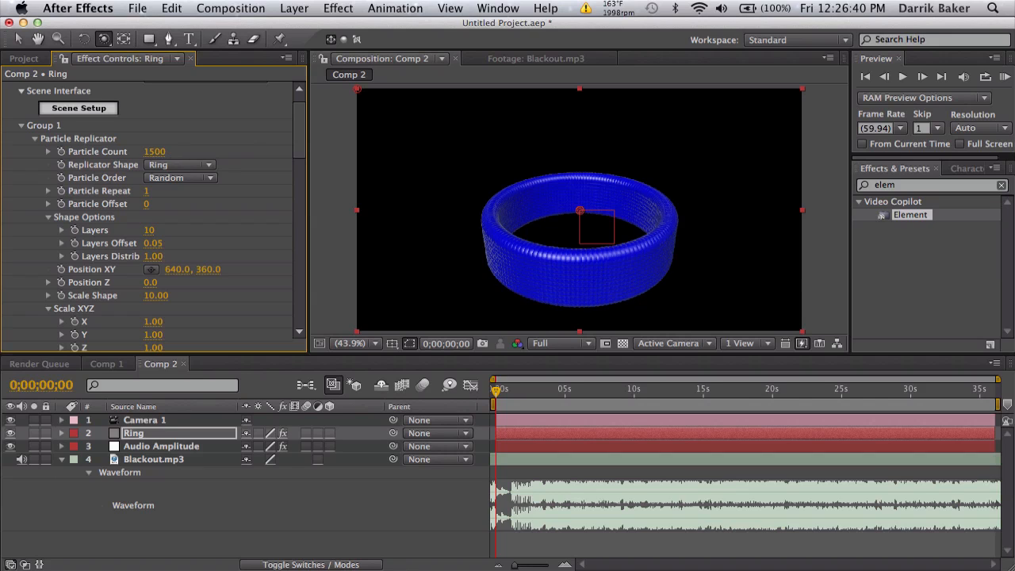
left_click_drag(639, 240, 673, 227)
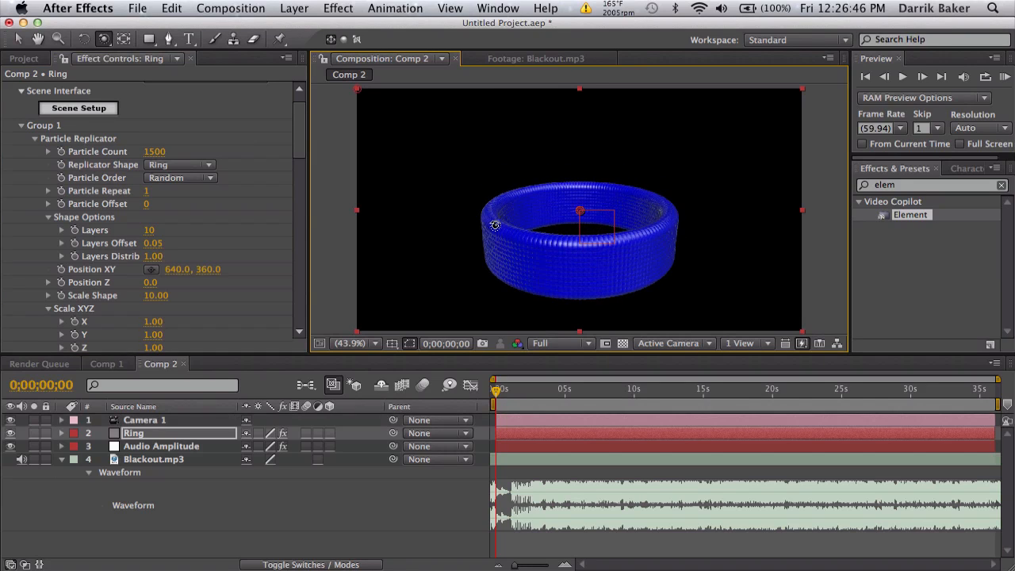
mouse_move(501, 241)
left_mouse_down()
mouse_move(494, 263)
mouse_move(509, 242)
left_mouse_up()
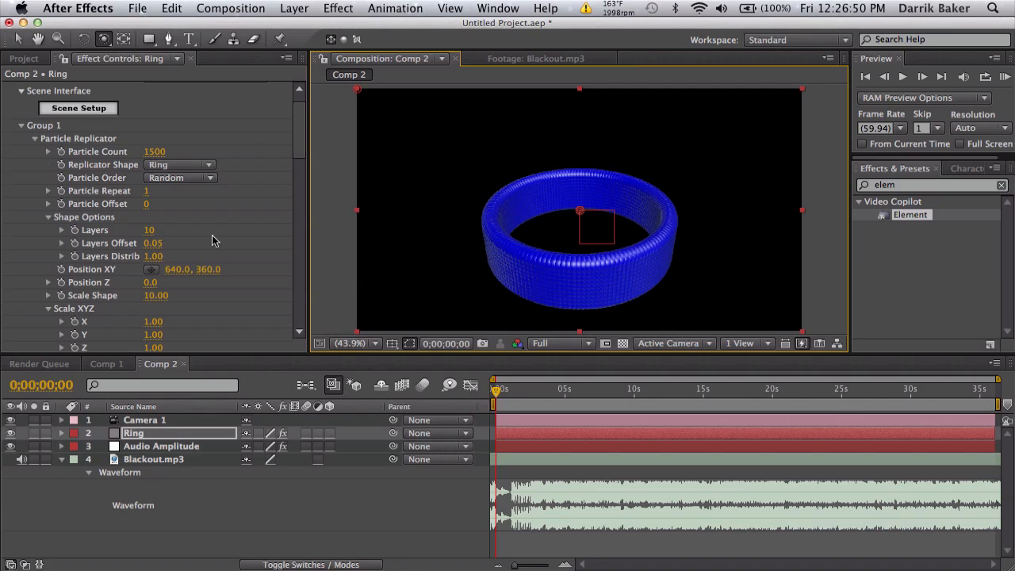
Collapse the Shape Options, Scale XYZ, Rotation and Scatter XYZ groups and try out the Position Noise amount
left_click(47, 215)
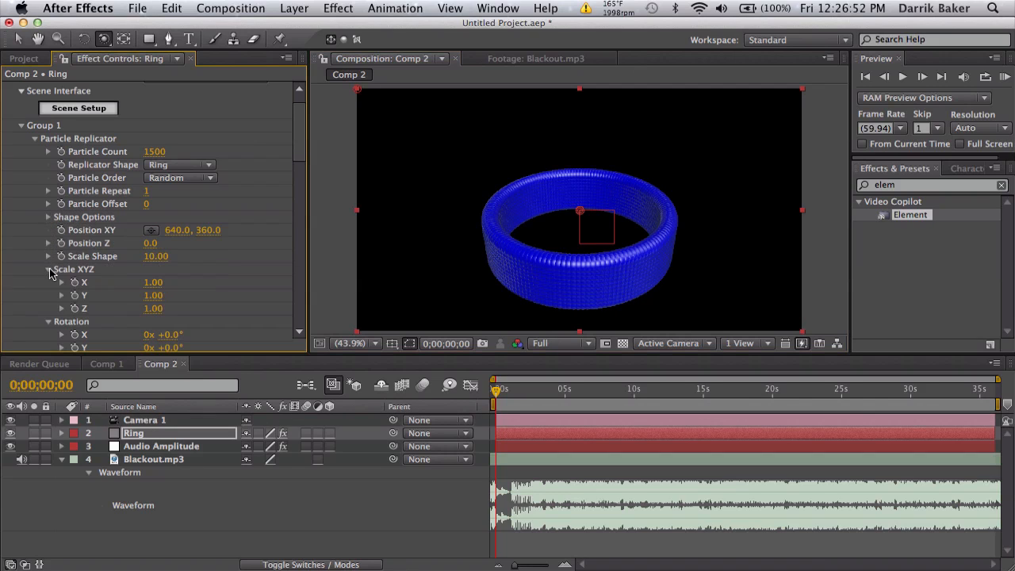
left_click(49, 270)
left_click(48, 283)
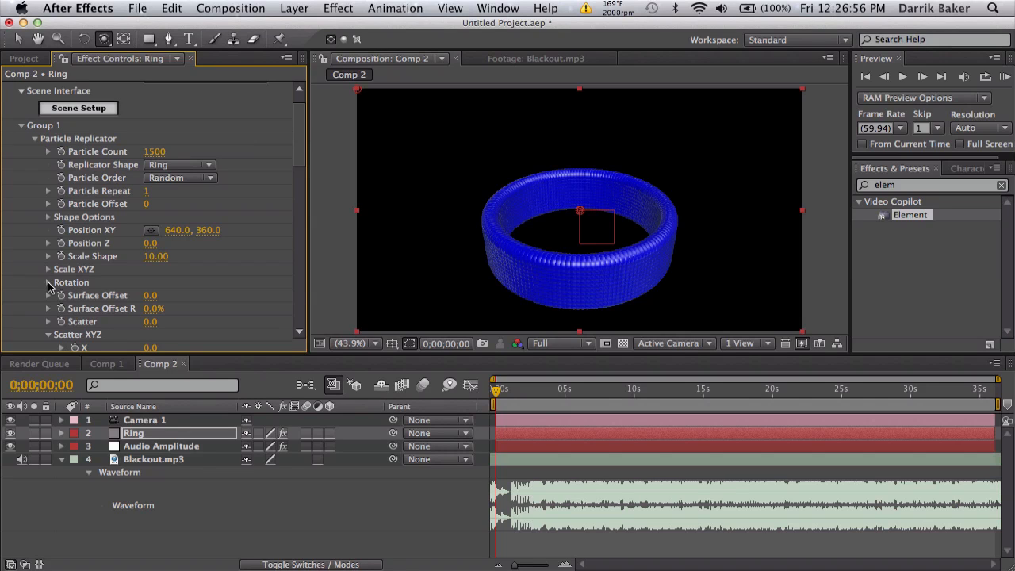
scroll(79, 197, "down", 2)
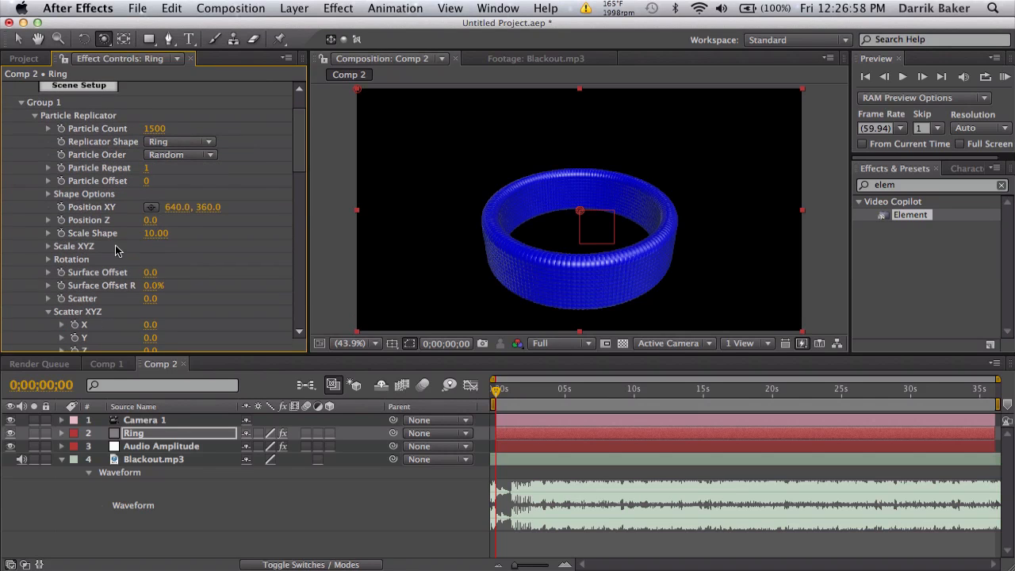
scroll(49, 322, "down", 3)
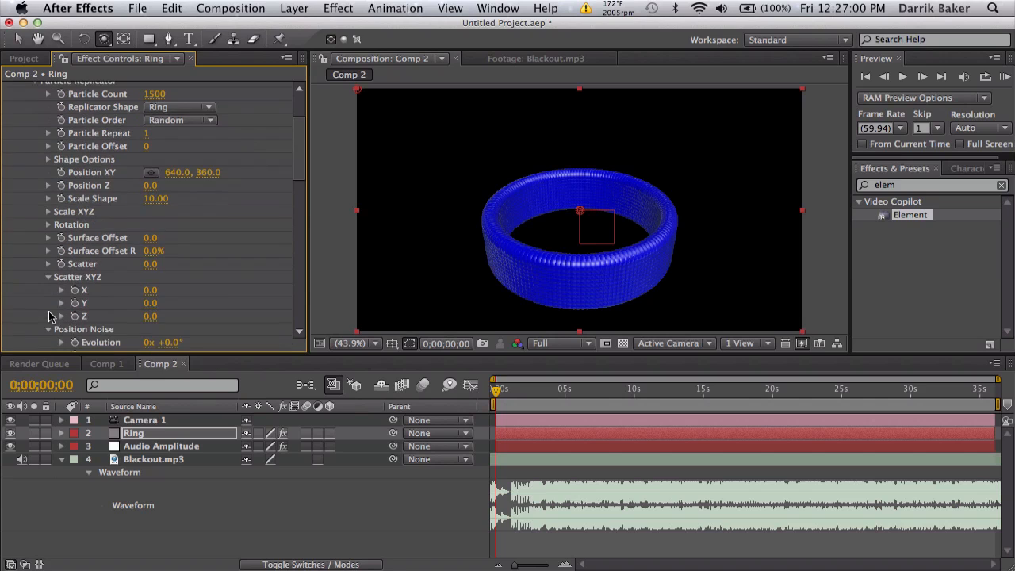
left_click(48, 277)
scroll(59, 276, "down", 3)
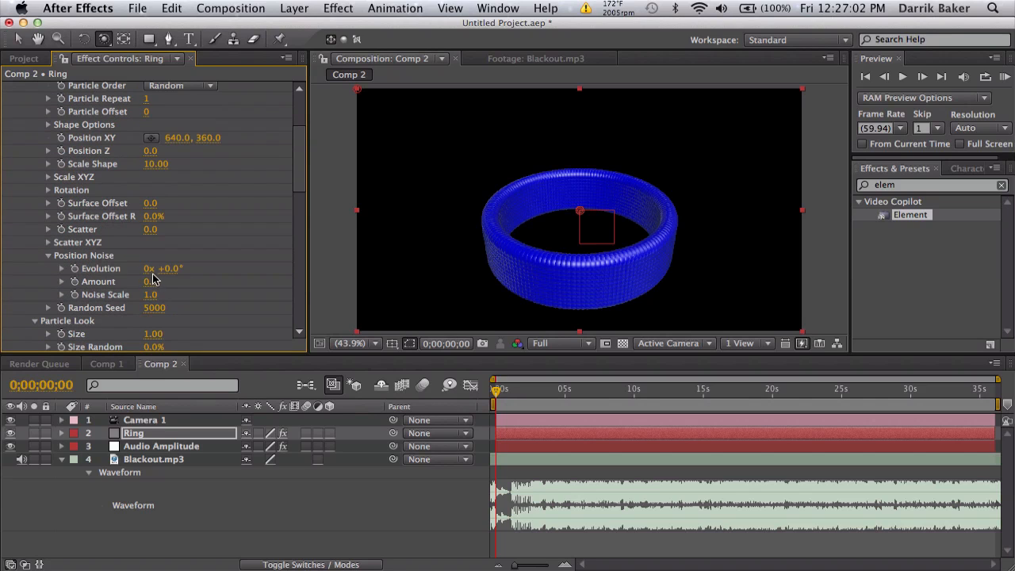
mouse_move(151, 282)
left_mouse_down()
mouse_move(904, 216)
mouse_move(811, 195)
mouse_move(645, 185)
mouse_move(202, 238)
mouse_move(195, 259)
mouse_move(287, 261)
mouse_move(65, 248)
left_mouse_up()
Examine the value range of the Audio Amplitude layer's Both Channels slider keyframes in the Graph Editor
left_click(198, 446)
key("e")
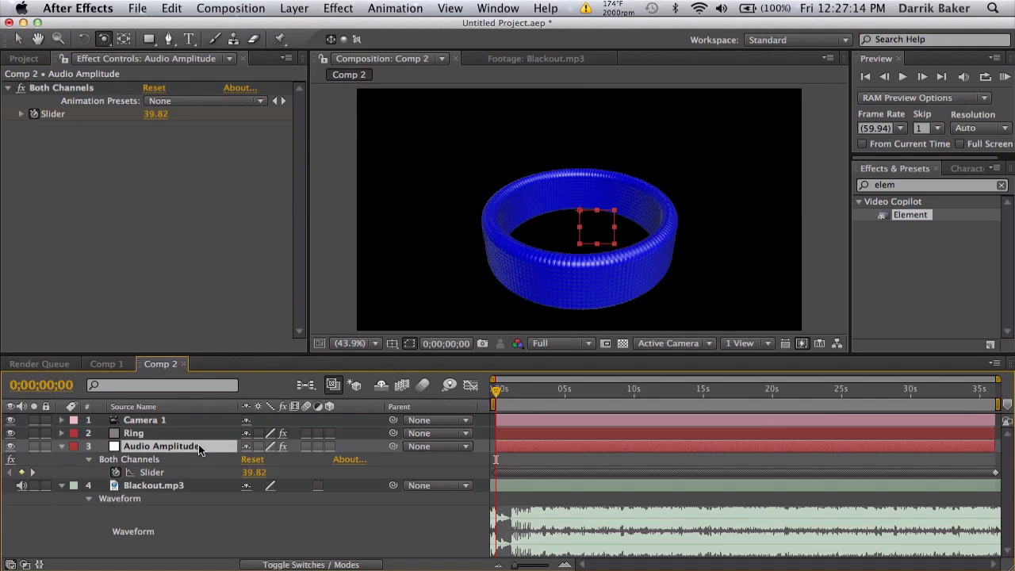
left_click(192, 473)
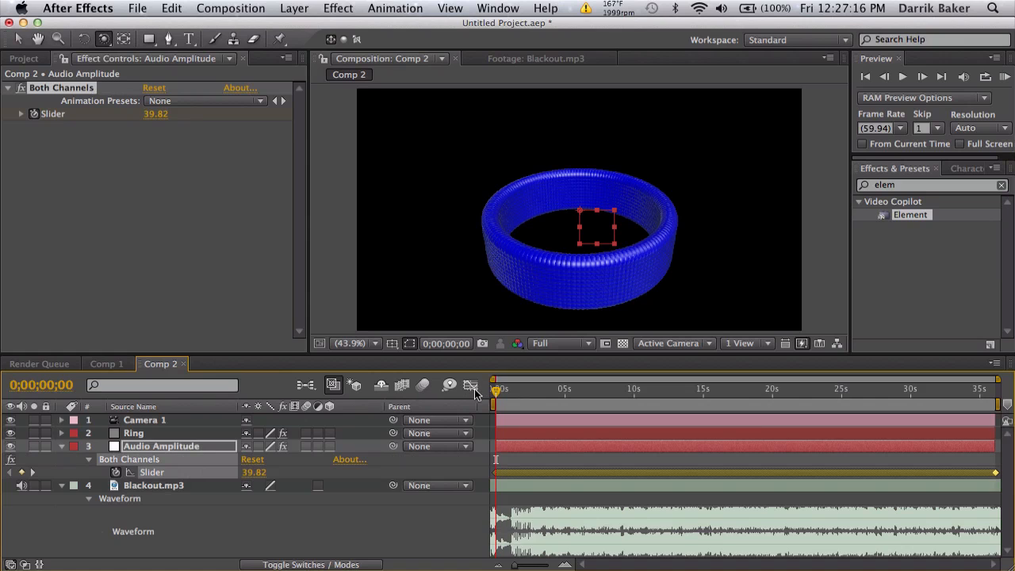
left_click(473, 389)
left_click_drag(652, 355, 573, 212)
left_click(568, 249)
key("=")
key("=")
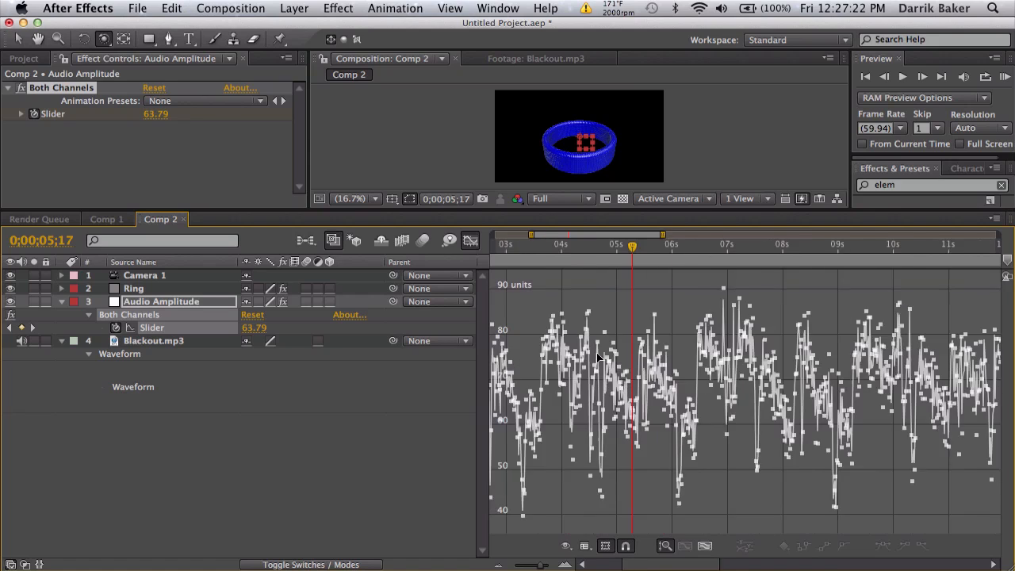
mouse_move(624, 452)
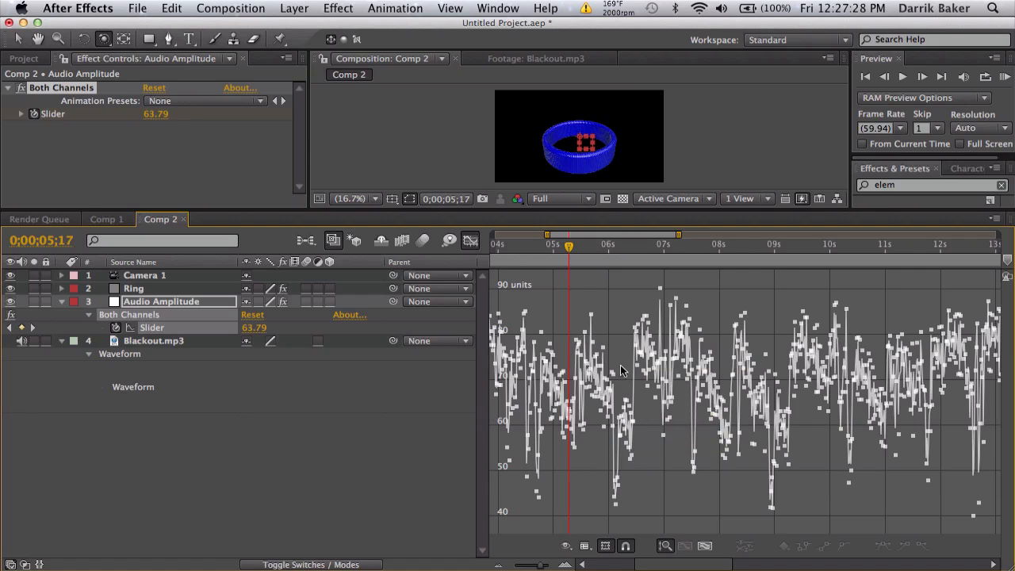
left_click(471, 241)
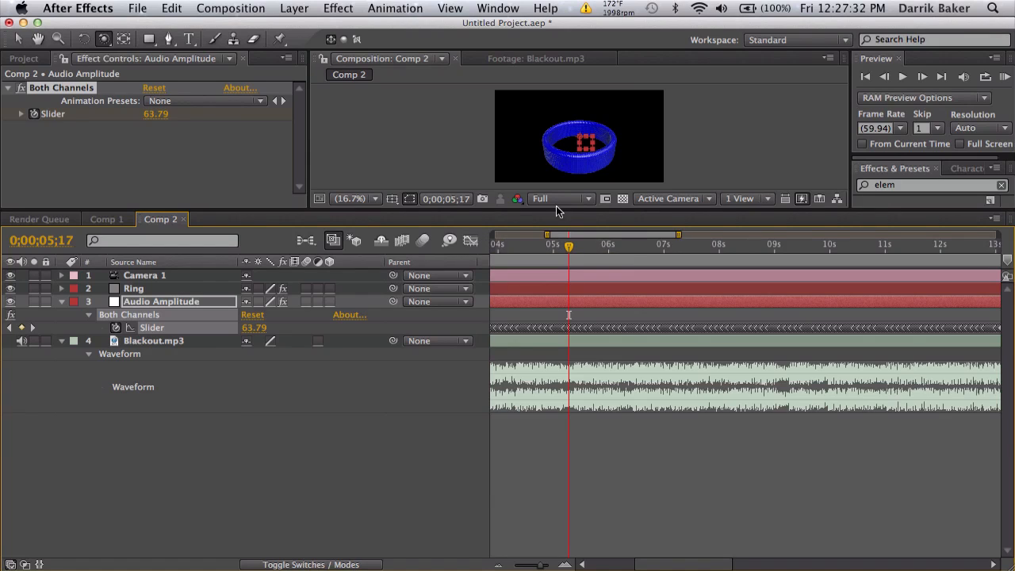
left_click_drag(558, 211, 539, 321)
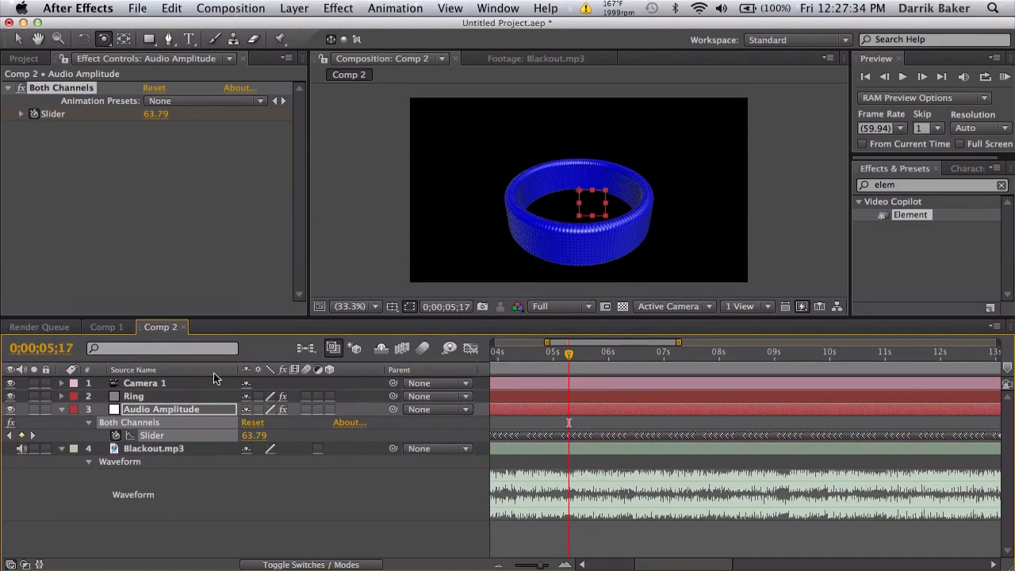
Drive the Ring's Position Noise Amount with a linear expression mapping the Both Channels slider from 55–80 to 0–100, and preview it
left_click(200, 396)
scroll(201, 262, "down", 10)
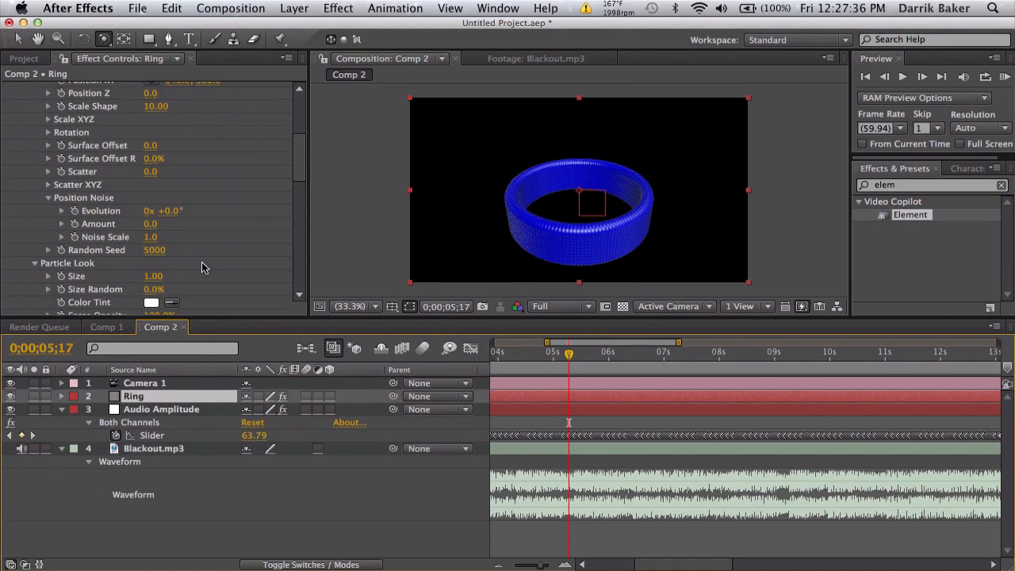
left_click(74, 225, "alt")
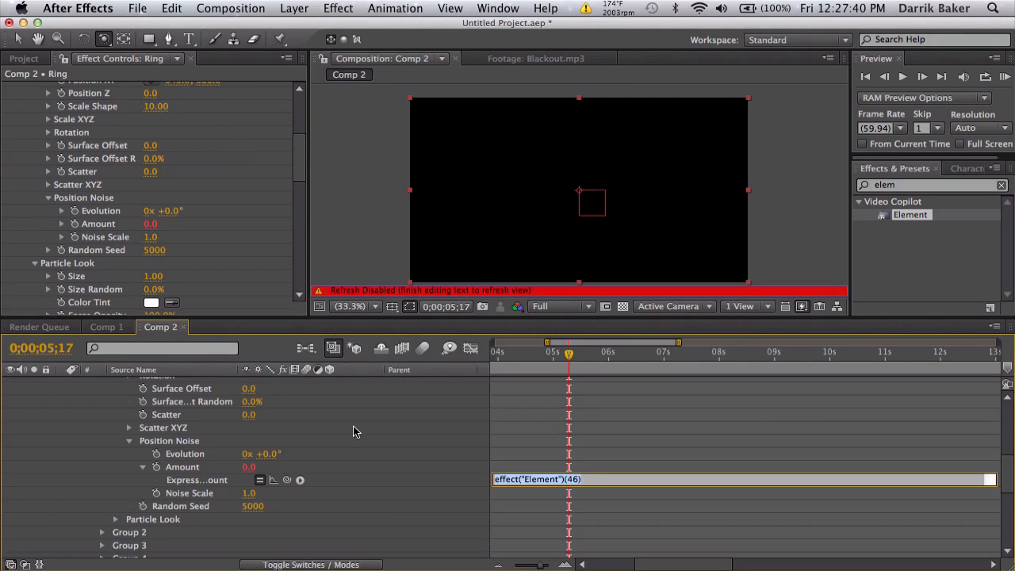
type("linear(")
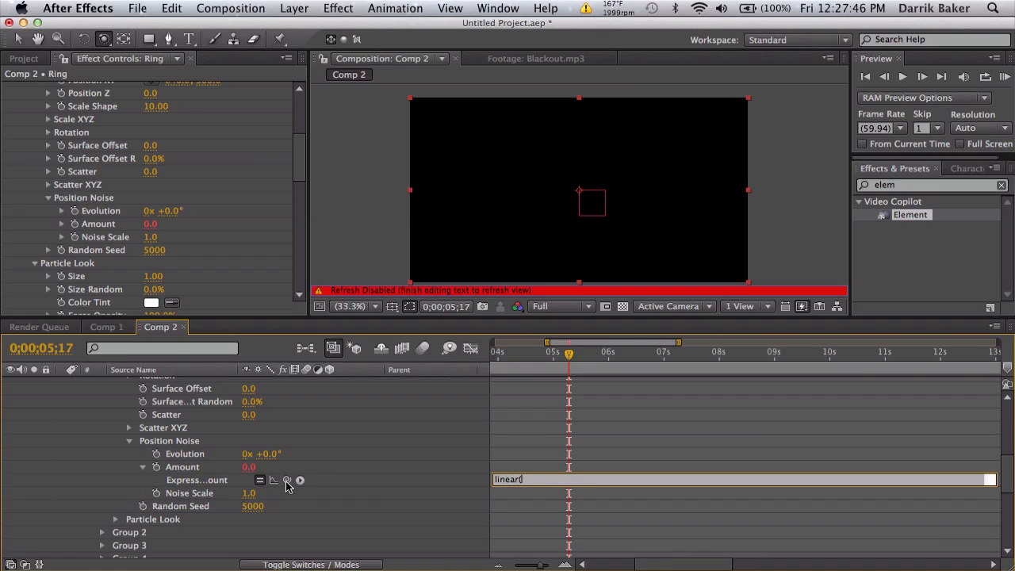
left_click_drag(287, 480, 176, 474)
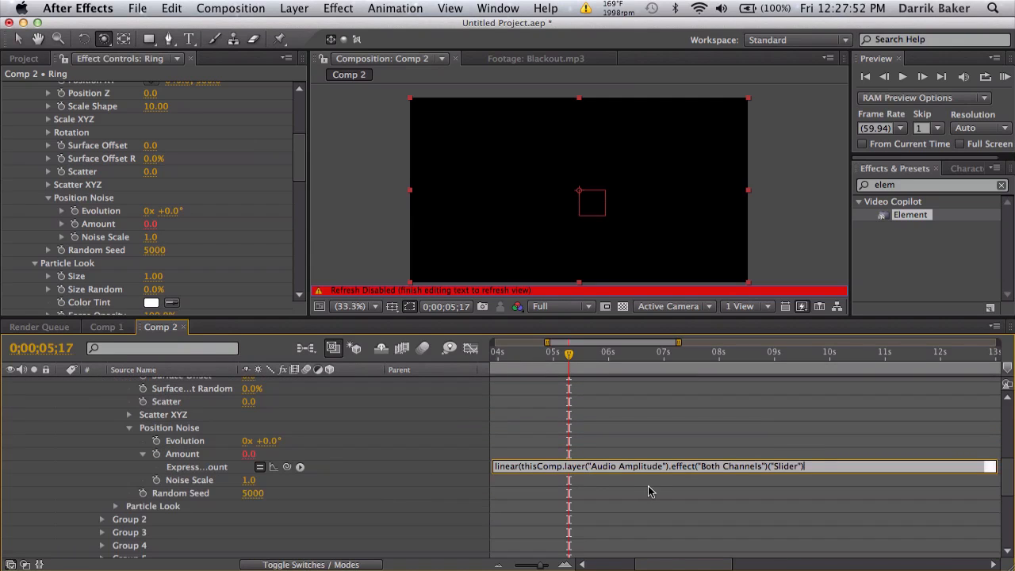
type(",55,80,0,100")
left_click(703, 403)
left_click_drag(568, 356, 598, 357)
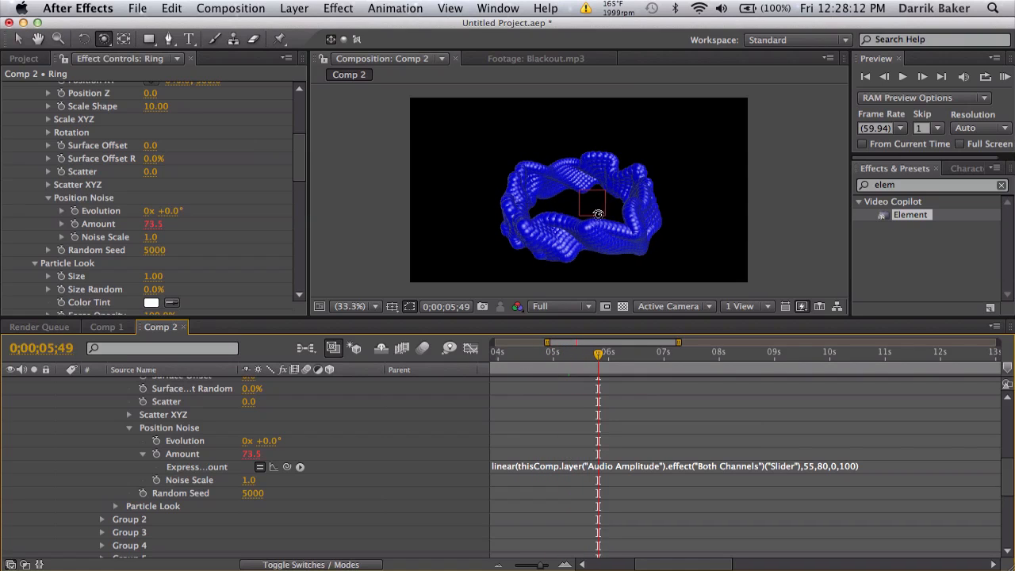
Try out different Position Noise Evolution angles on the ring and reset the value to 0°
left_click_drag(249, 445, 264, 429)
left_click(268, 441)
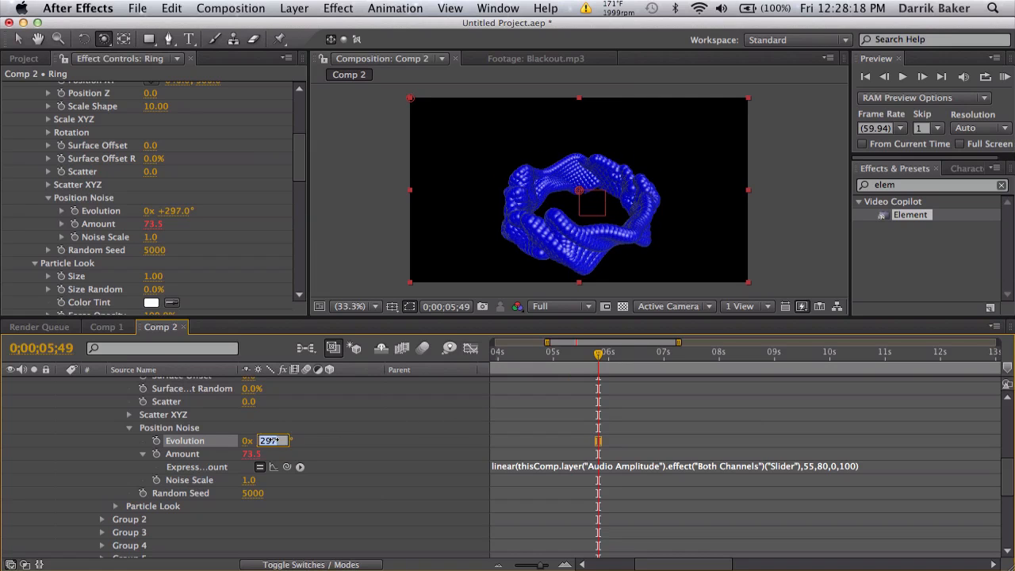
type("0")
key("Return")
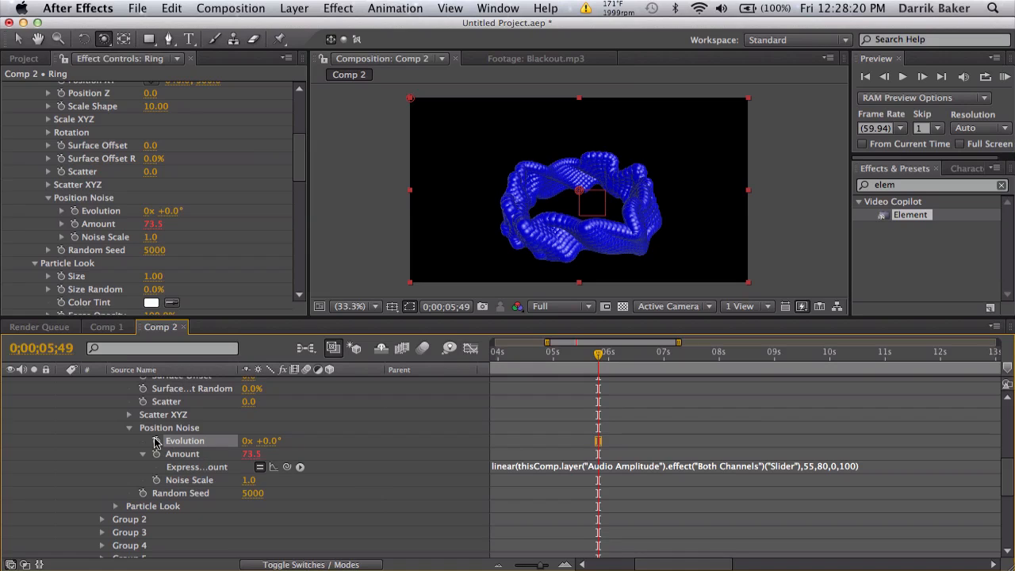
Add the expression time*30 to the Position Noise Evolution and scrub through the animation
left_click(157, 441, "alt")
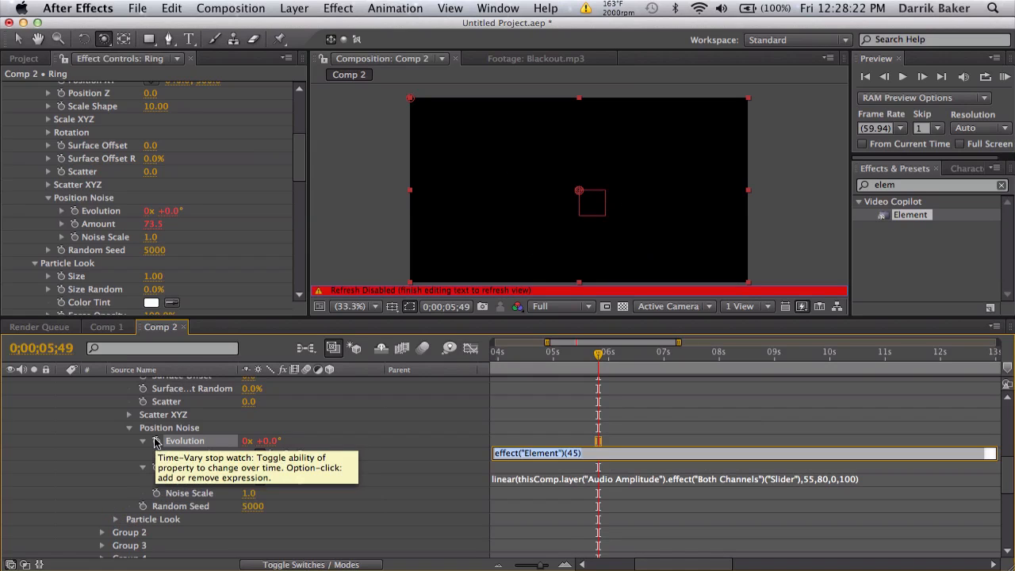
type("time*30")
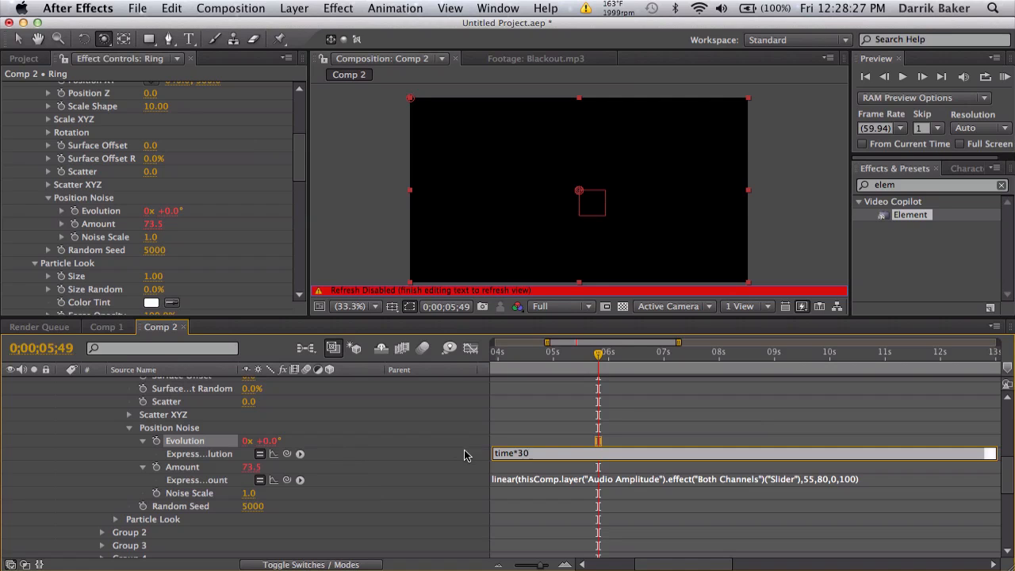
left_click_drag(555, 357, 700, 349)
Change the Evolution expression to time*50 and collapse the Ring layer's effects
left_click(537, 453)
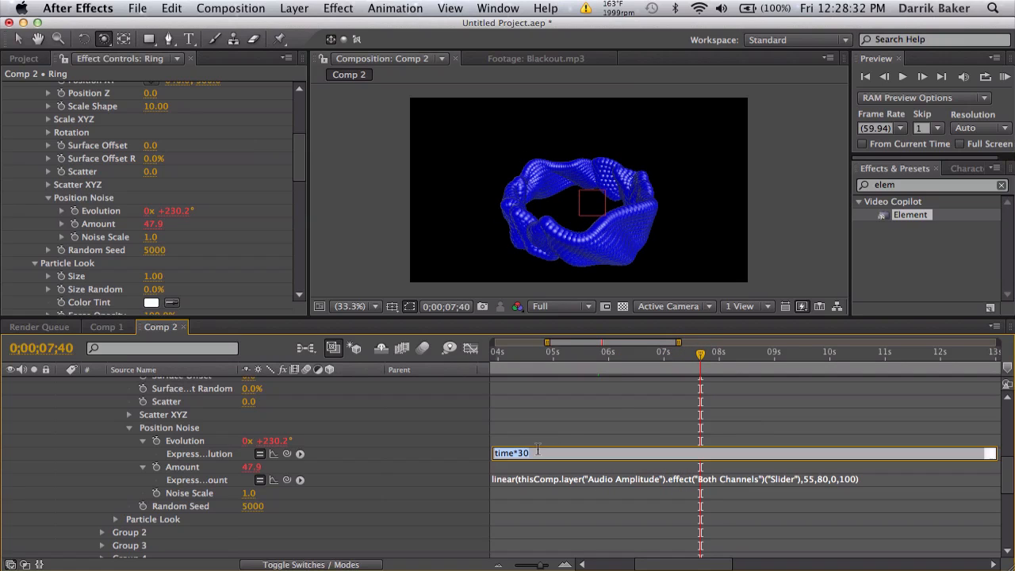
key("Right")
key("BackSpace")
left_click(563, 383)
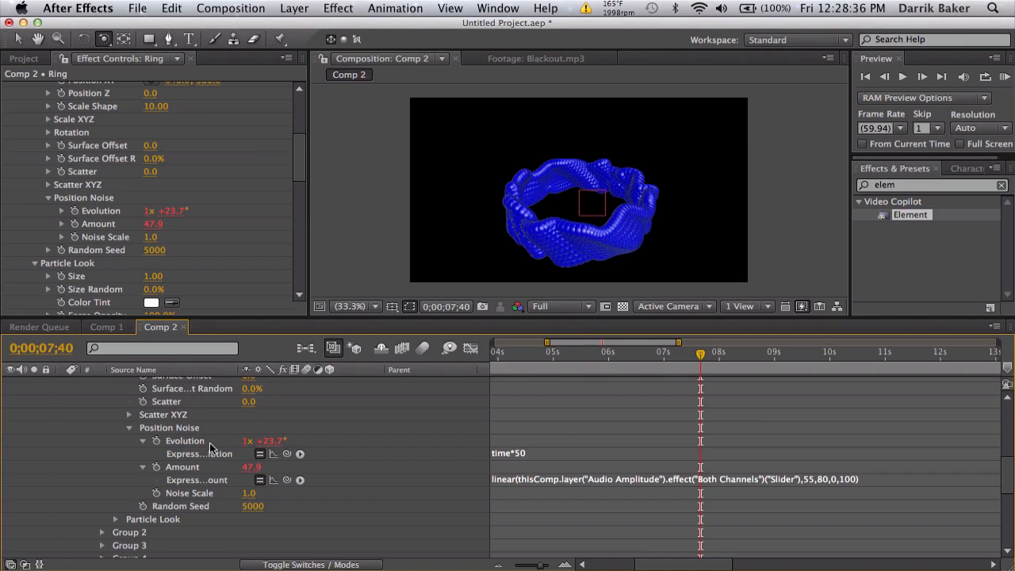
scroll(73, 409, "up", 8)
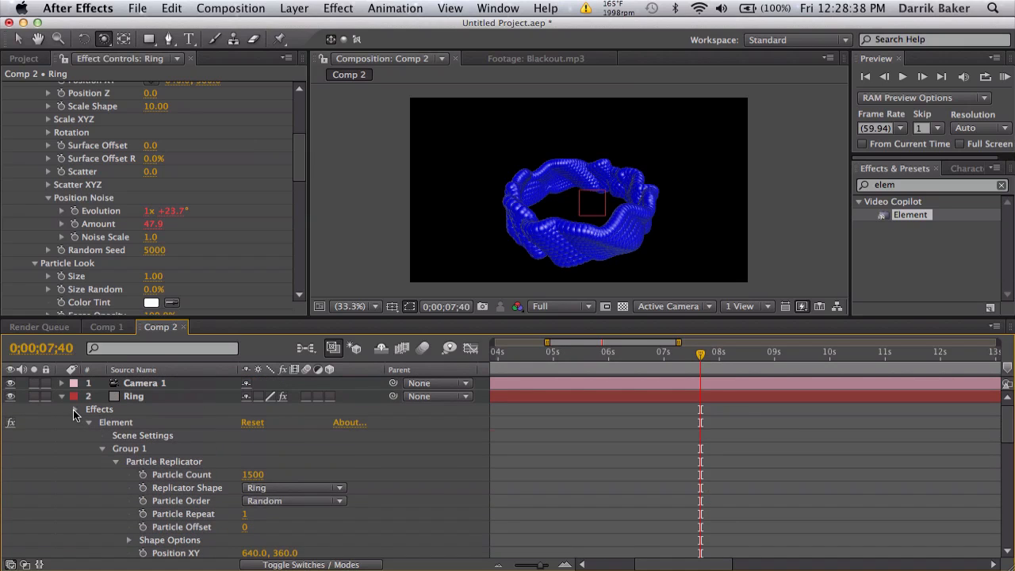
left_click(74, 410)
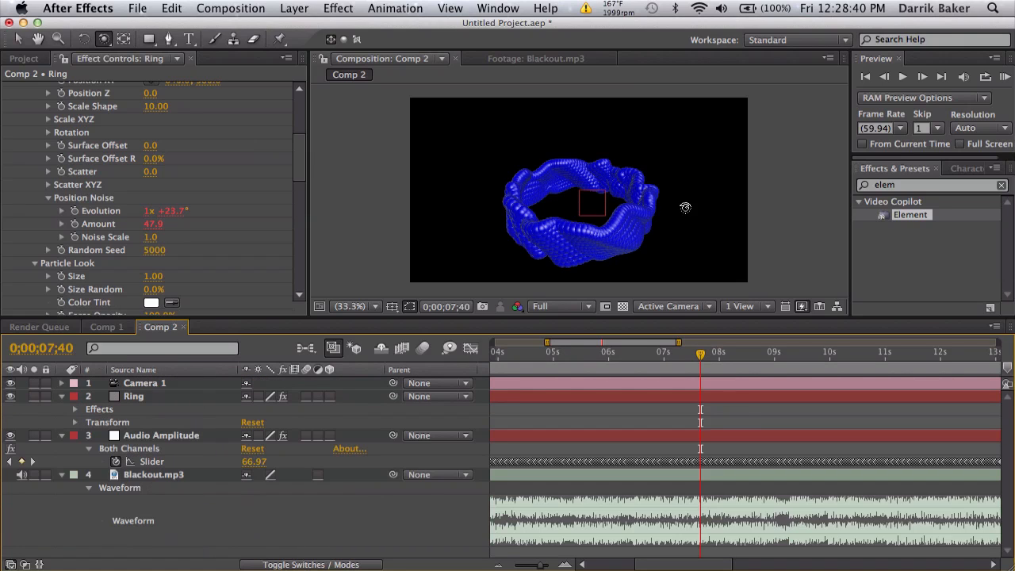
Drive Group 1's Scale Shape with a linear expression mapping the Both Channels slider from 55–80 to 10–11
scroll(185, 204, "up", 5)
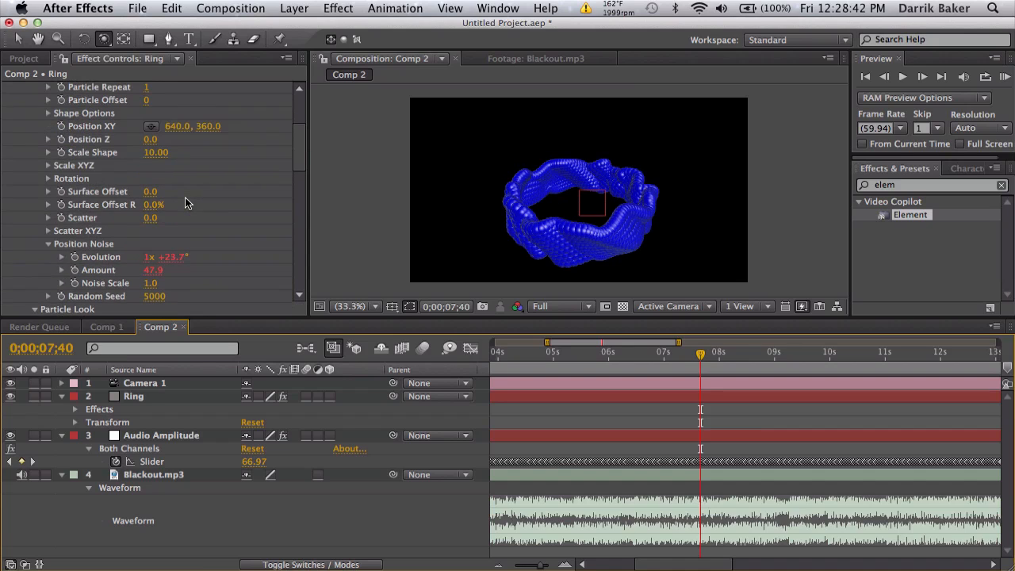
mouse_move(151, 175)
left_mouse_down()
mouse_move(208, 175)
mouse_move(156, 187)
mouse_move(394, 143)
mouse_move(132, 161)
mouse_move(153, 184)
left_mouse_up()
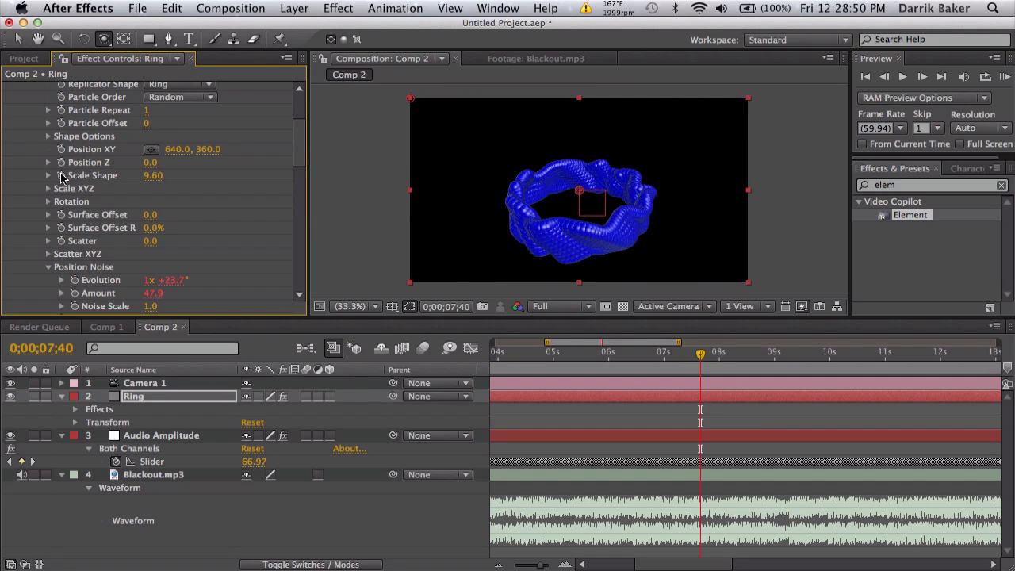
left_click(62, 176, "alt")
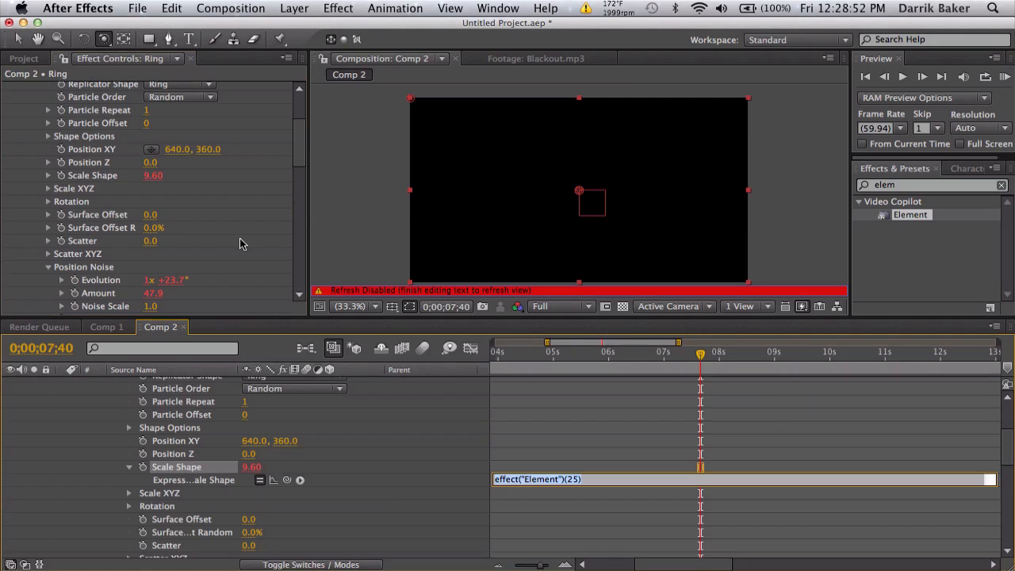
type("linear(")
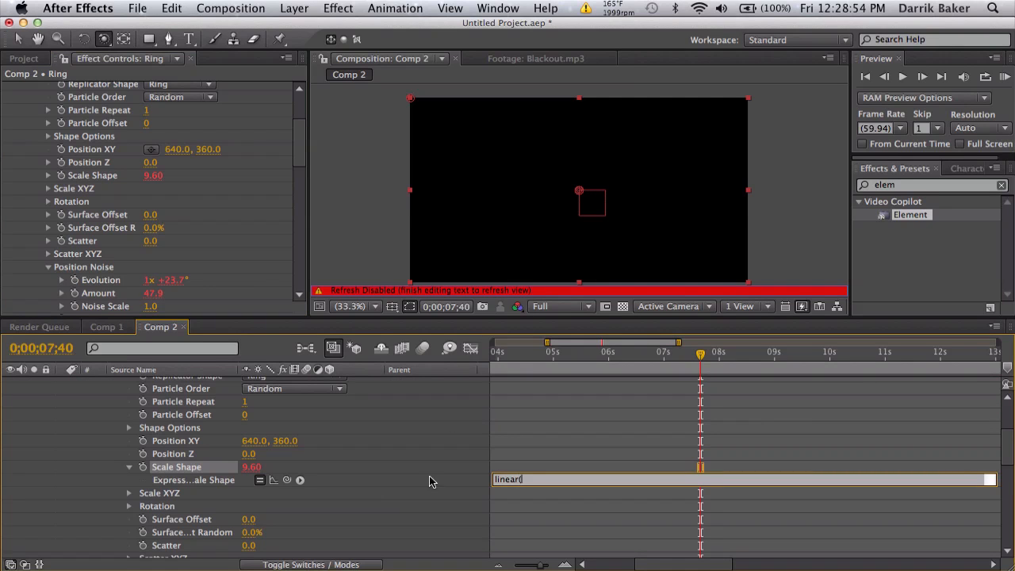
left_click_drag(287, 479, 168, 474)
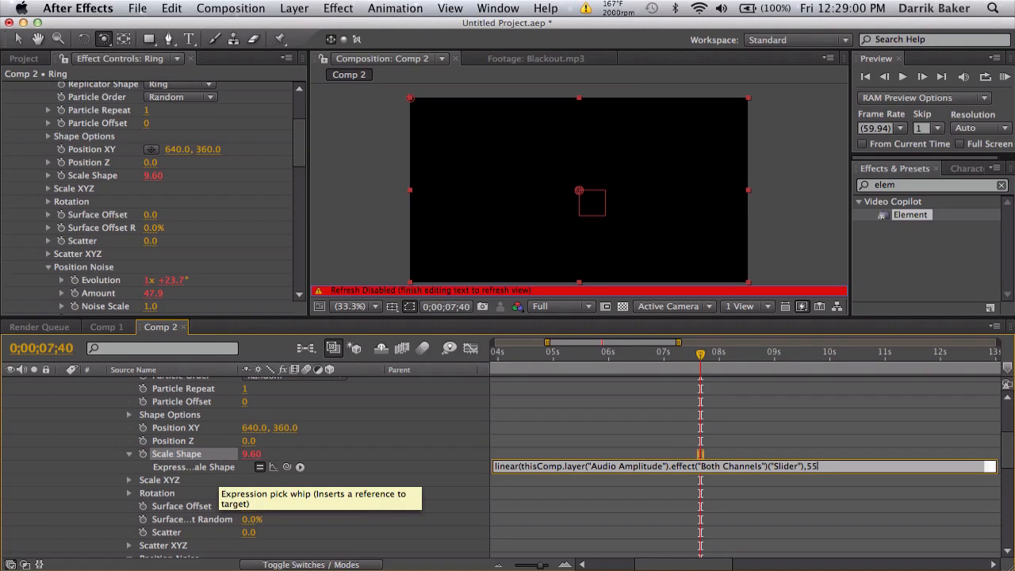
type(",55,80,10,11")
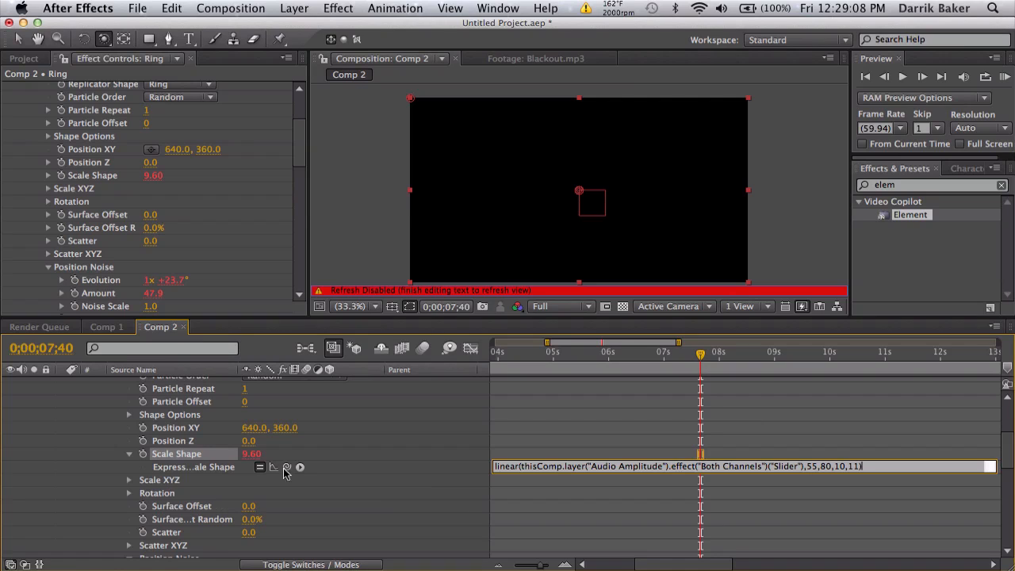
left_click(632, 449)
Preview the pulsing ring and raise the Scale Shape expression's maximum output to 12
left_click_drag(560, 355, 654, 354)
left_click(859, 467)
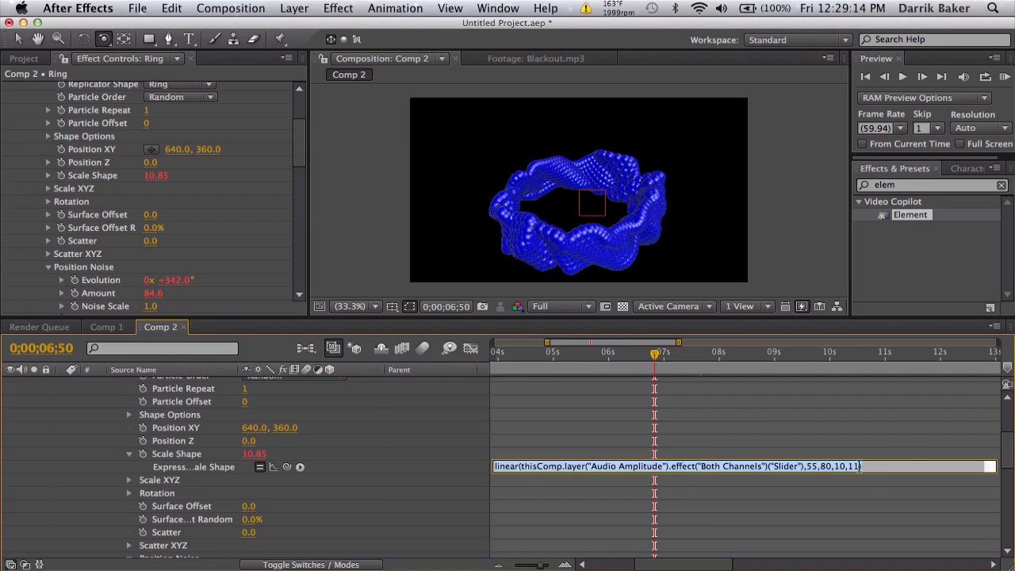
left_click(822, 441)
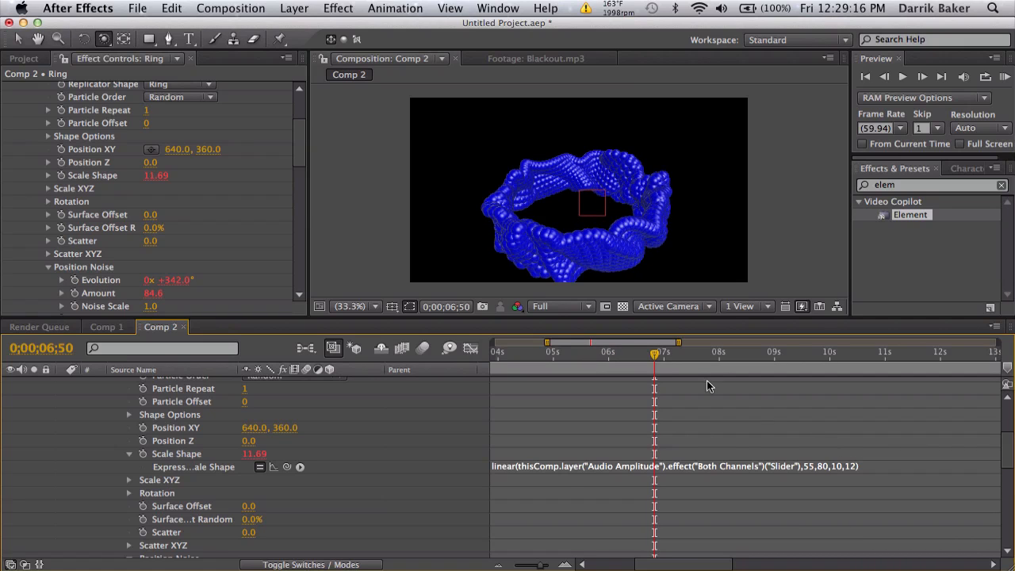
Scrub the animation to 0;00;09;01 and collapse the Position Noise properties
left_click_drag(646, 353, 775, 354)
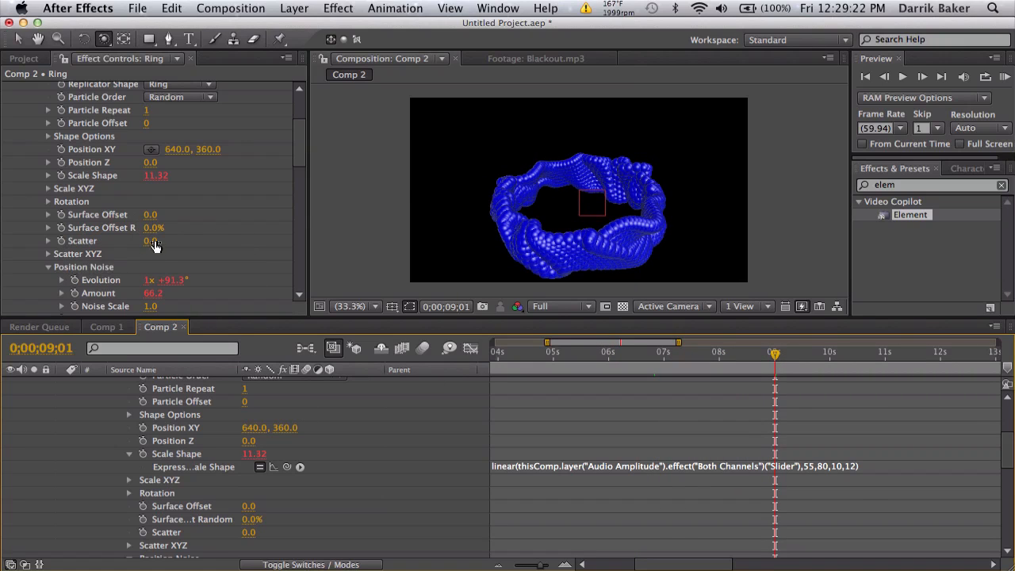
left_click_drag(155, 246, 111, 280)
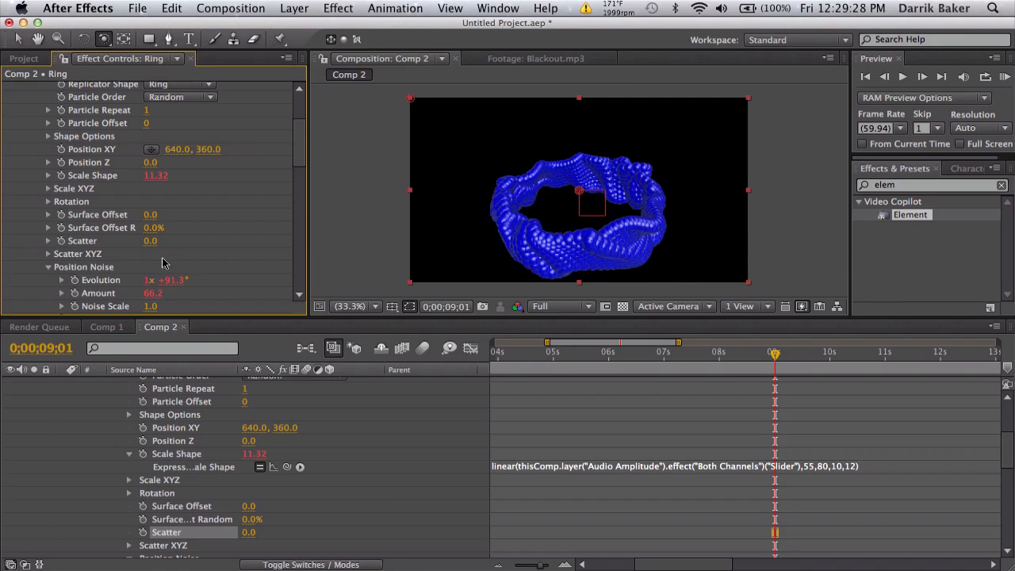
left_click(49, 268)
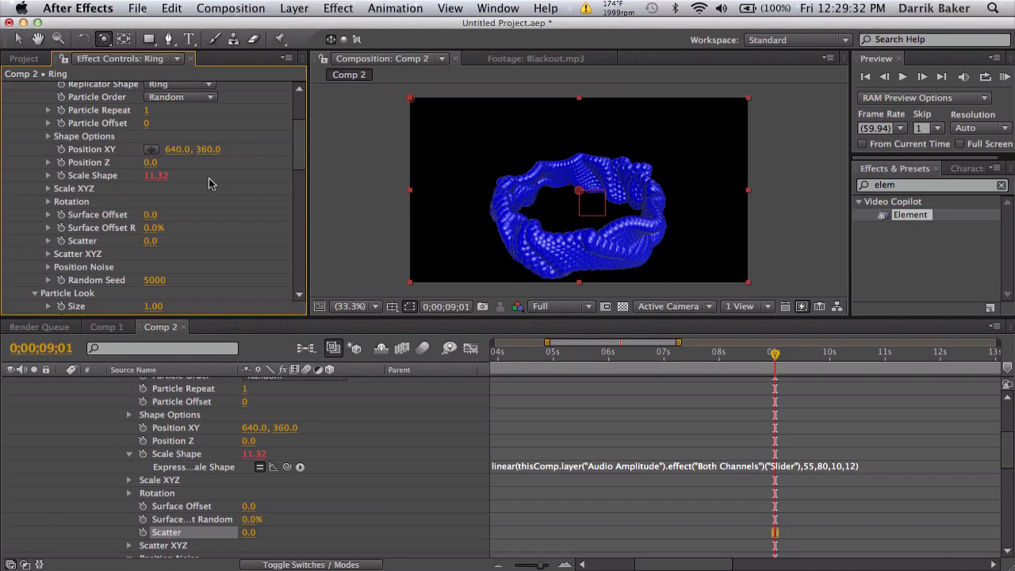
Set Group 1's Particle Count to 2500 and its Particle Look Size to 0.80
scroll(162, 176, "up", 5)
left_click(160, 175)
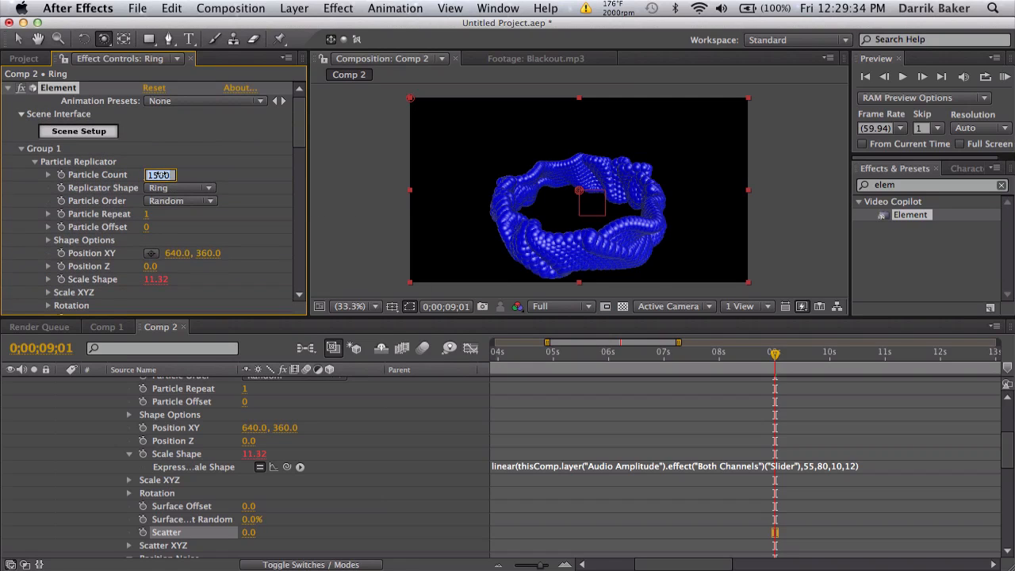
type("2")
key("Return")
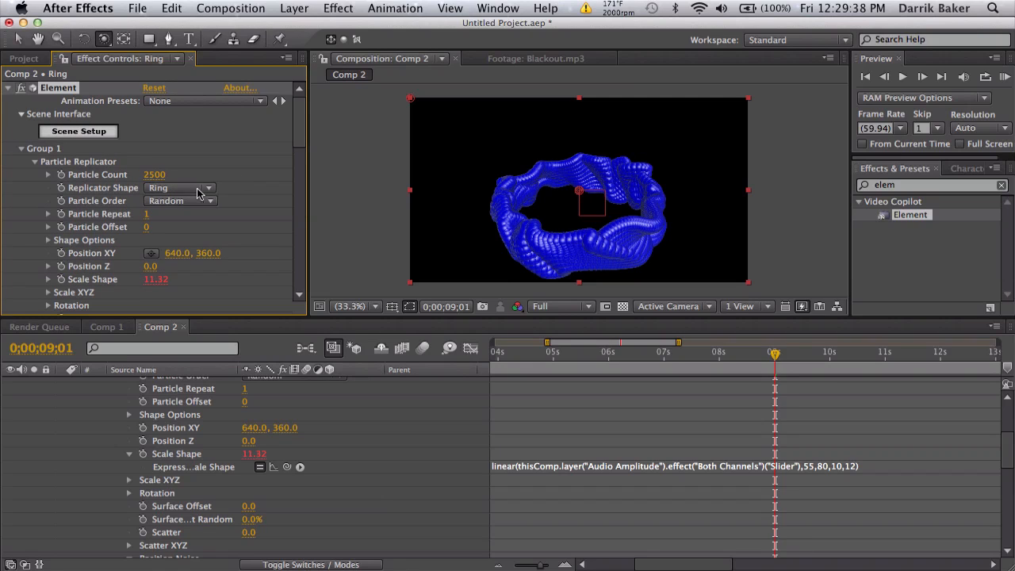
scroll(198, 192, "down", 8)
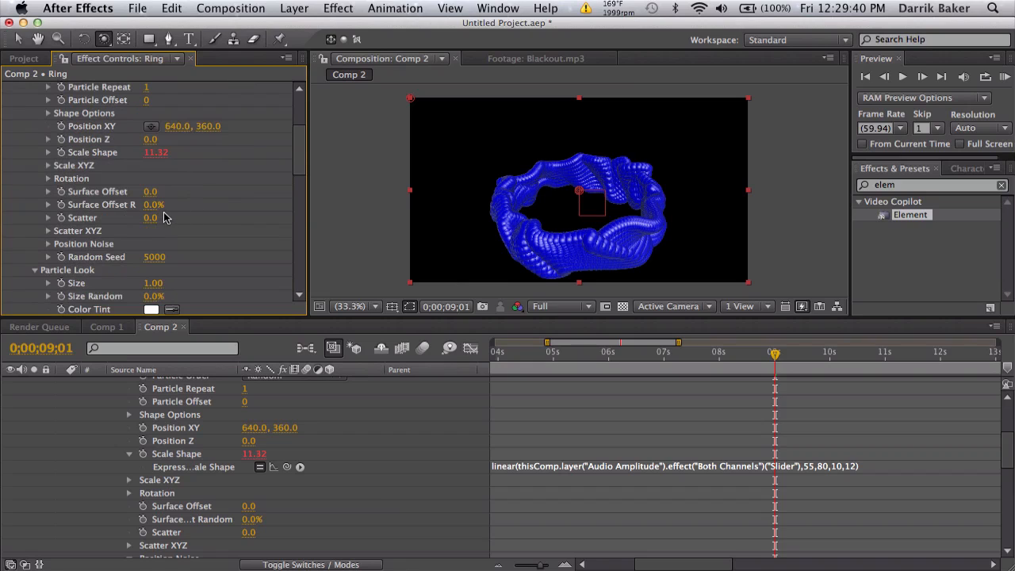
scroll(164, 217, "down", 3)
left_click(153, 237)
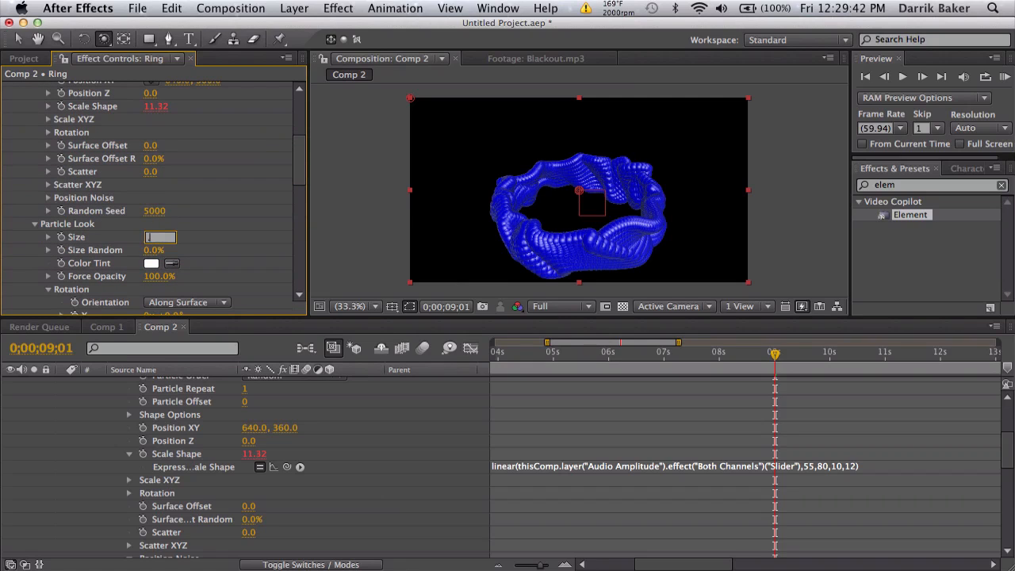
key("Return")
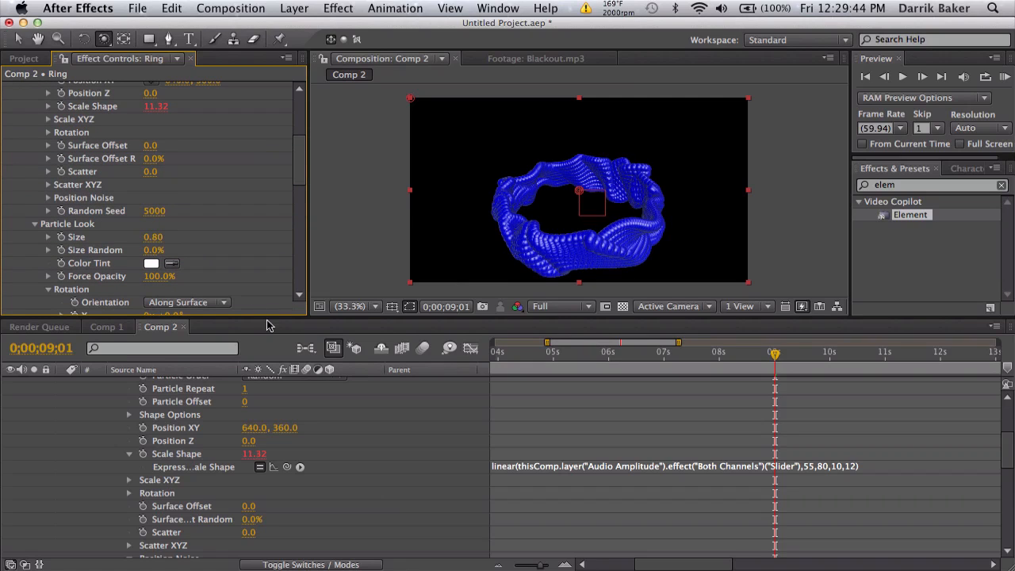
Switch to Chrome to compare the blue ring with the paused reference video's ring, and return to After Effects
key("ctrl+Left")
key("ctrl+Left")
key("ctrl+Left")
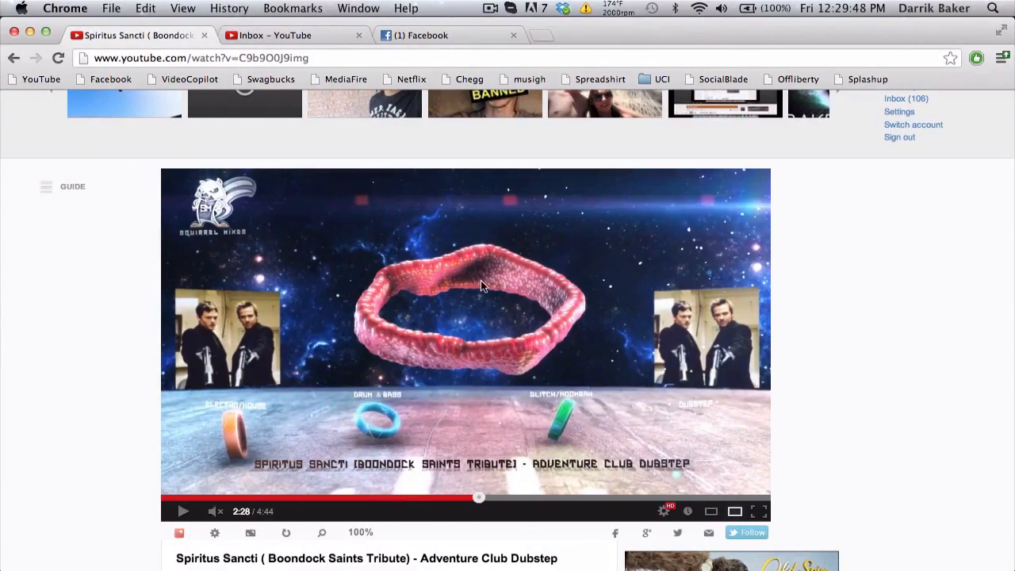
key("ctrl+Right")
key("ctrl+Right")
key("ctrl+Right")
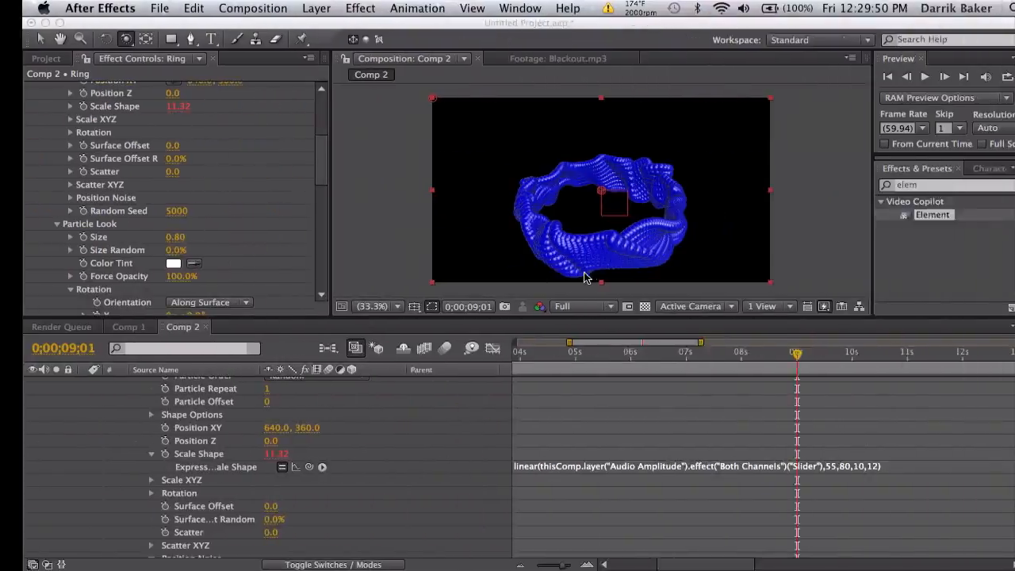
Collapse the Ring layer and open Element's Render Settings, collapsing the Environment, Lighting, Fog and Ambient Occlusion sections
scroll(131, 424, "up", 10)
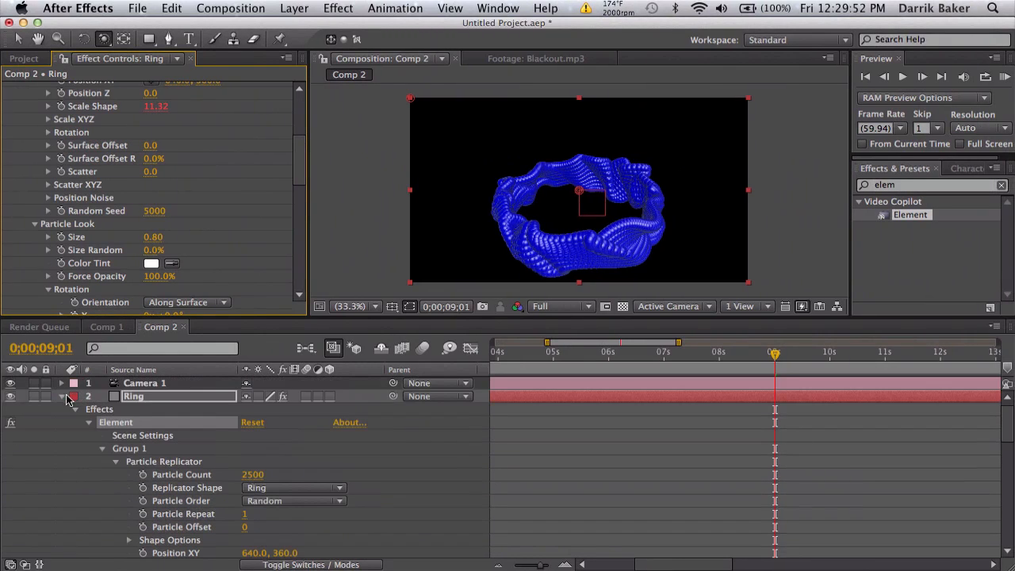
left_click(61, 396)
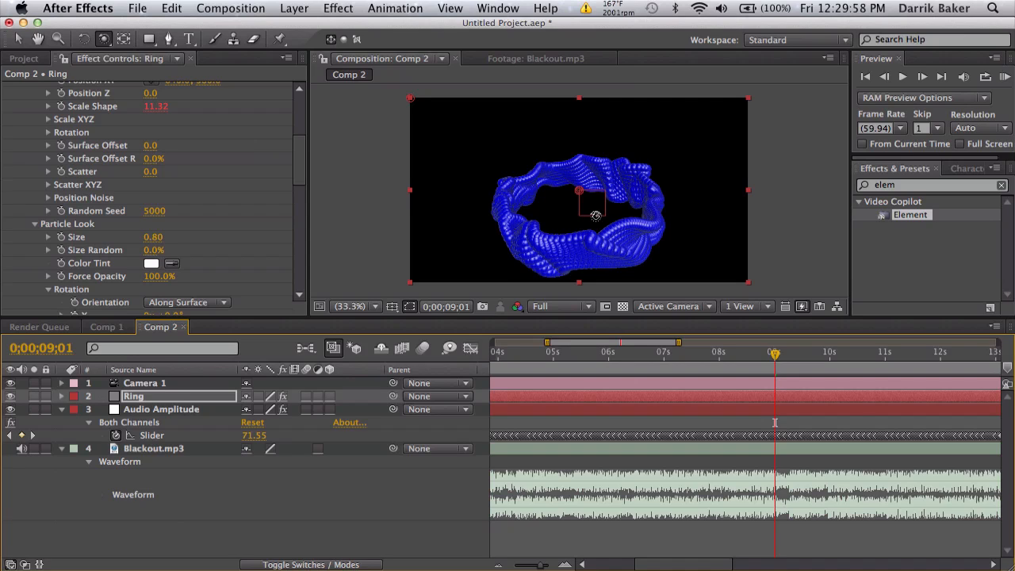
scroll(142, 175, "down", 10)
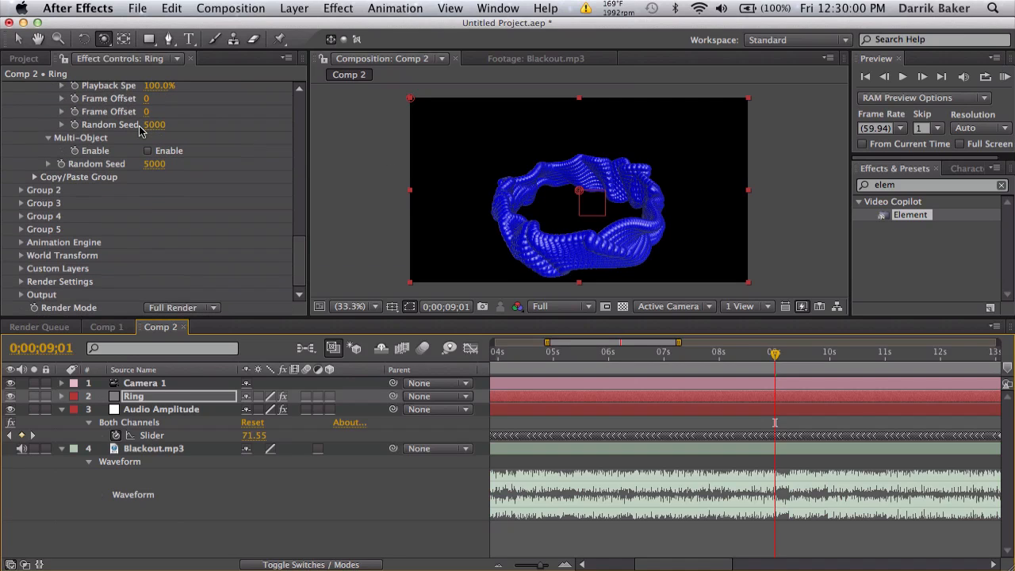
left_click(21, 281)
scroll(23, 283, "down", 5)
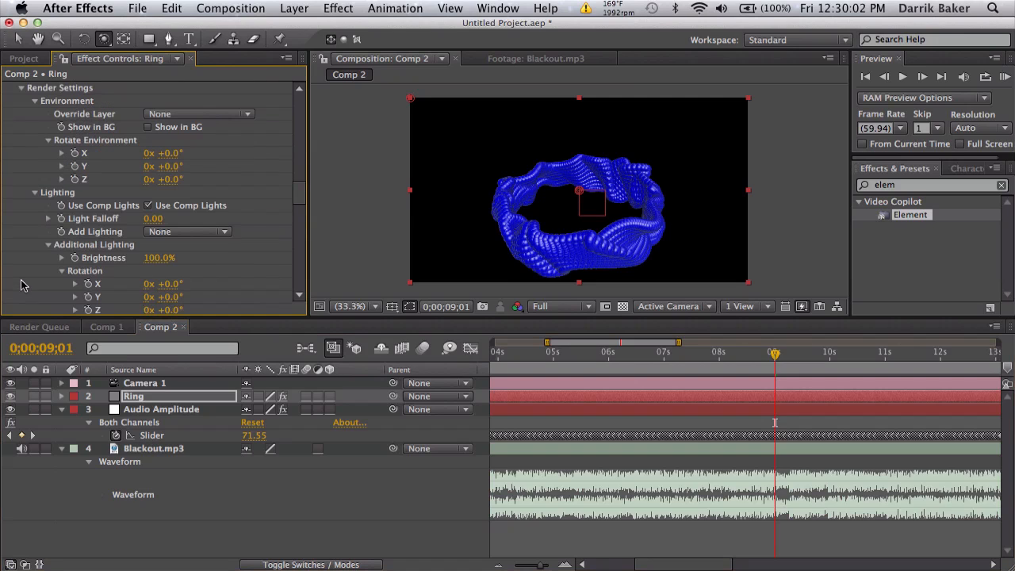
scroll(76, 239, "down", 1)
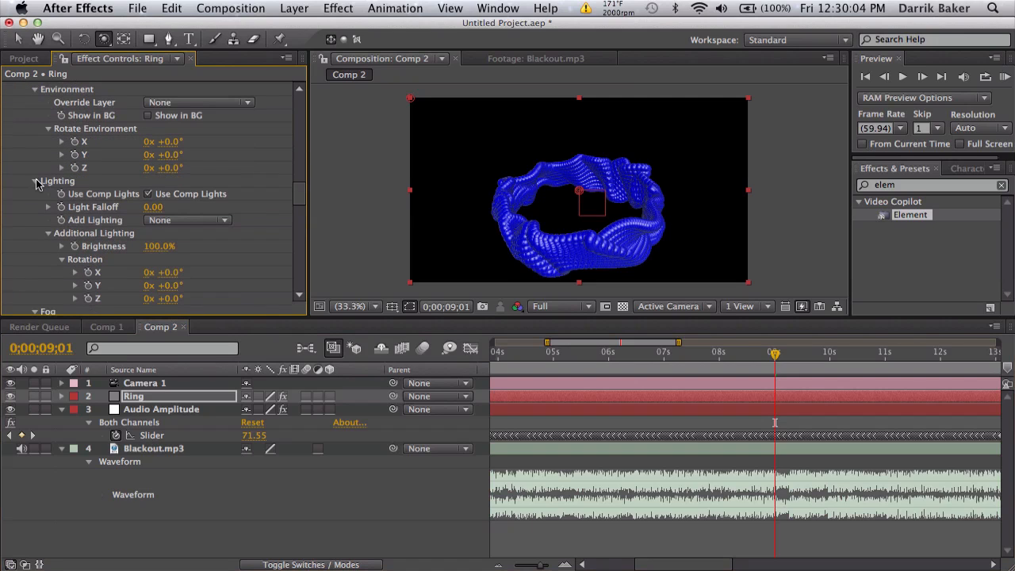
left_click(35, 182)
left_click(35, 90)
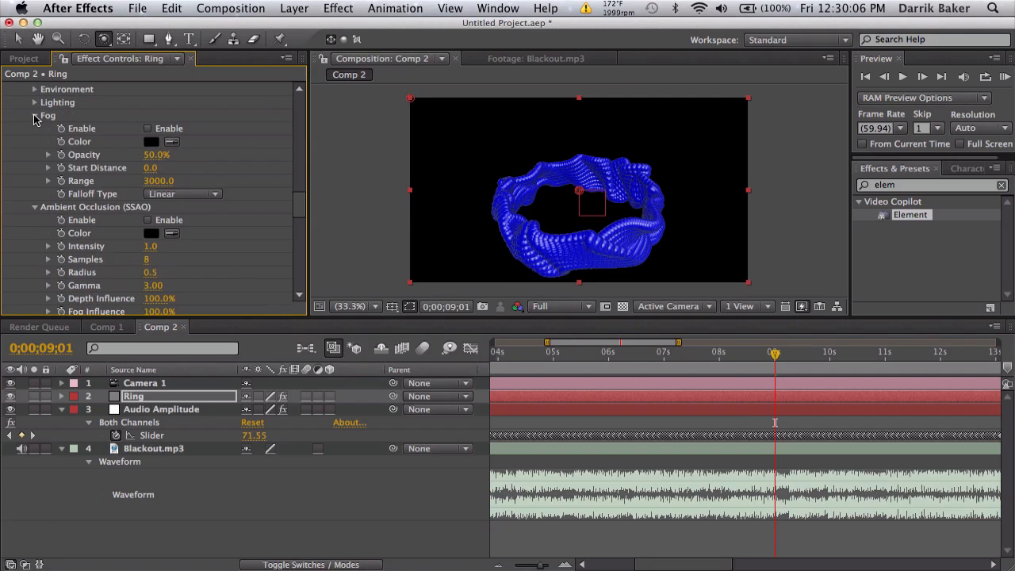
left_click(35, 116)
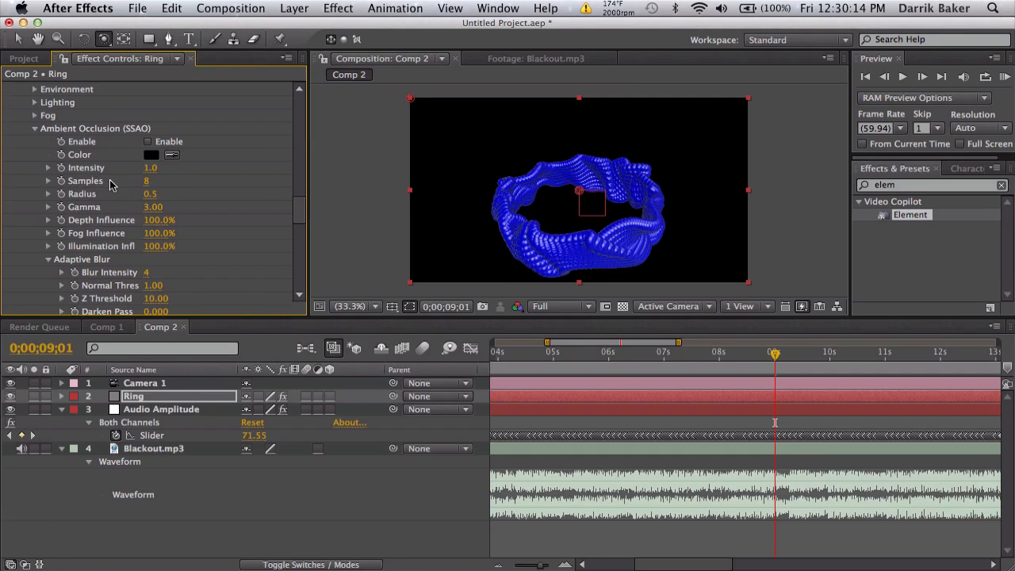
scroll(110, 184, "up", 3)
left_click(35, 176)
Add a point light named Light 1 at 100% intensity with a newly picked light color
left_click(312, 6)
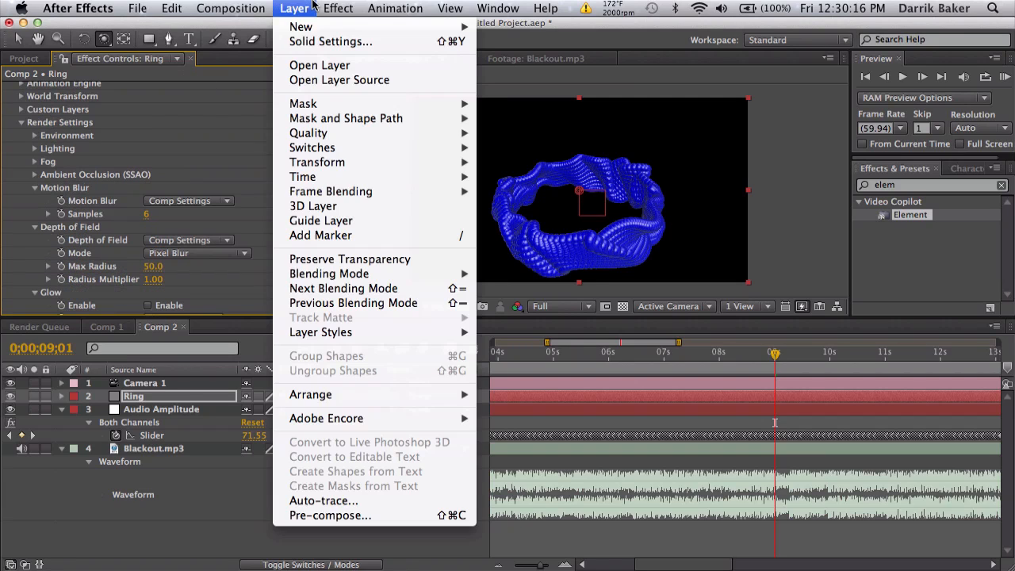
mouse_move(318, 27)
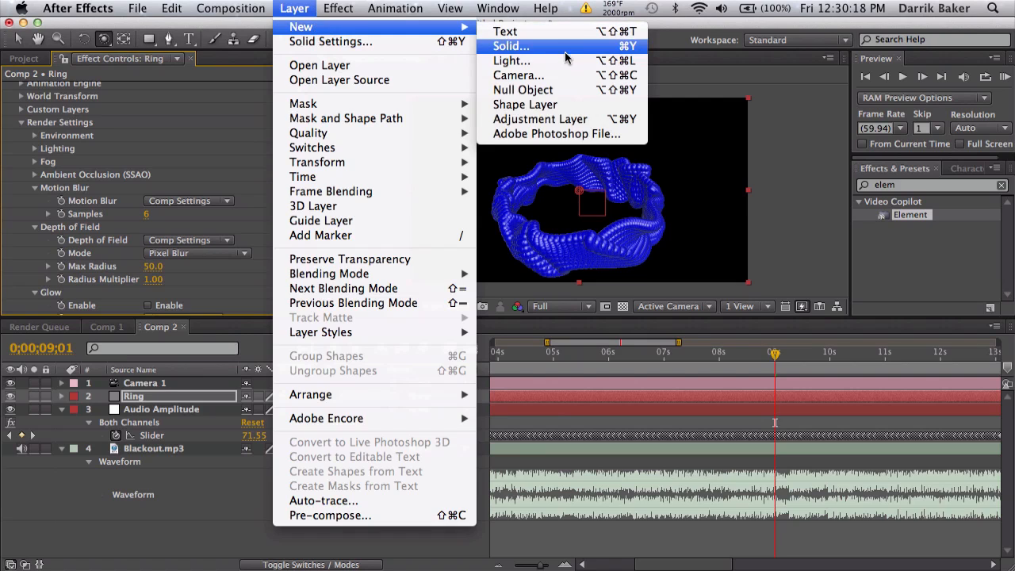
left_click(566, 61)
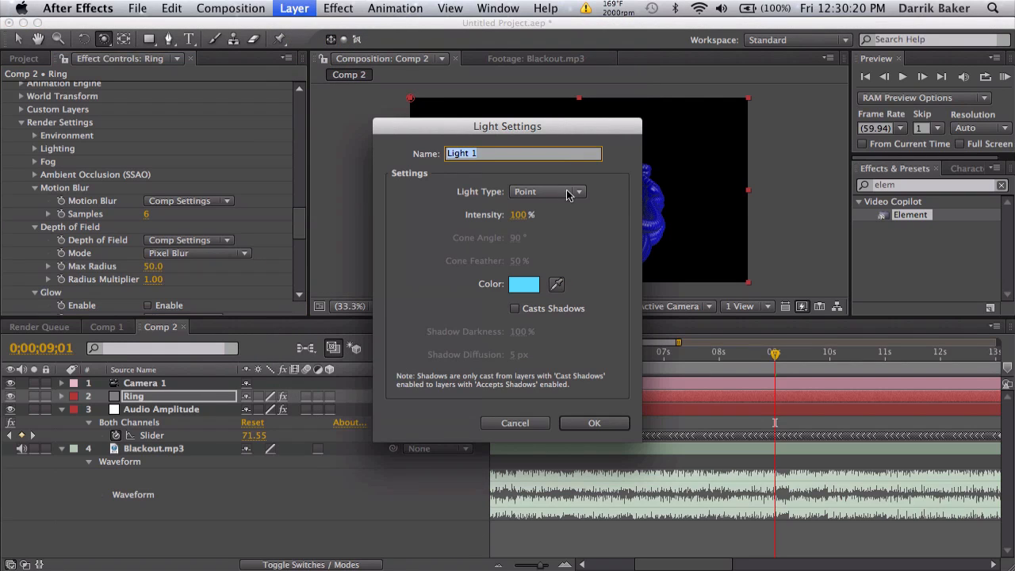
left_click(525, 286)
left_click_drag(512, 428, 513, 519)
left_click_drag(442, 348, 391, 339)
left_click(640, 344)
left_click(595, 422)
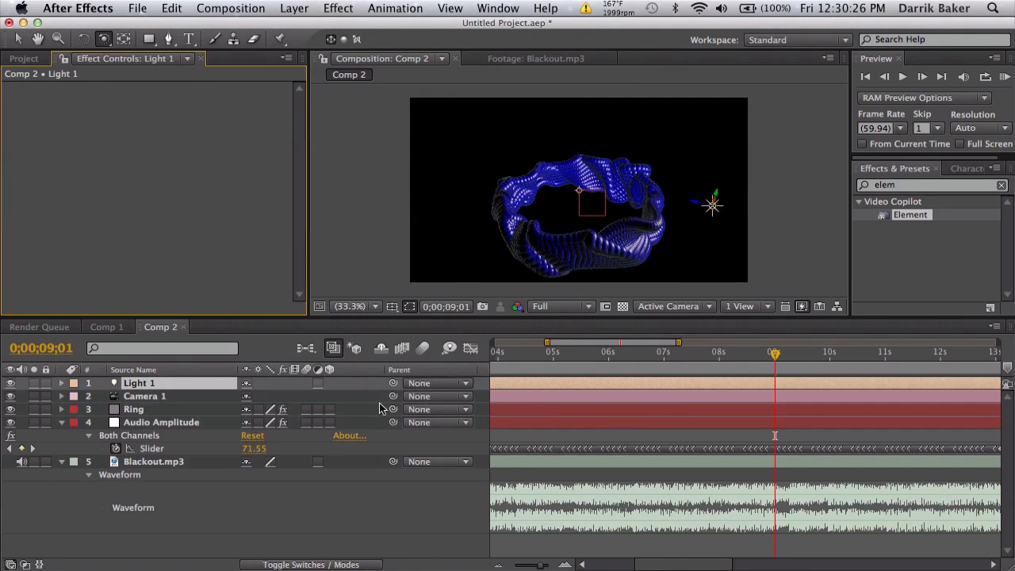
Reveal Light 1's Intensity property and raise its value to brighten the ring
left_click(214, 384)
key("t")
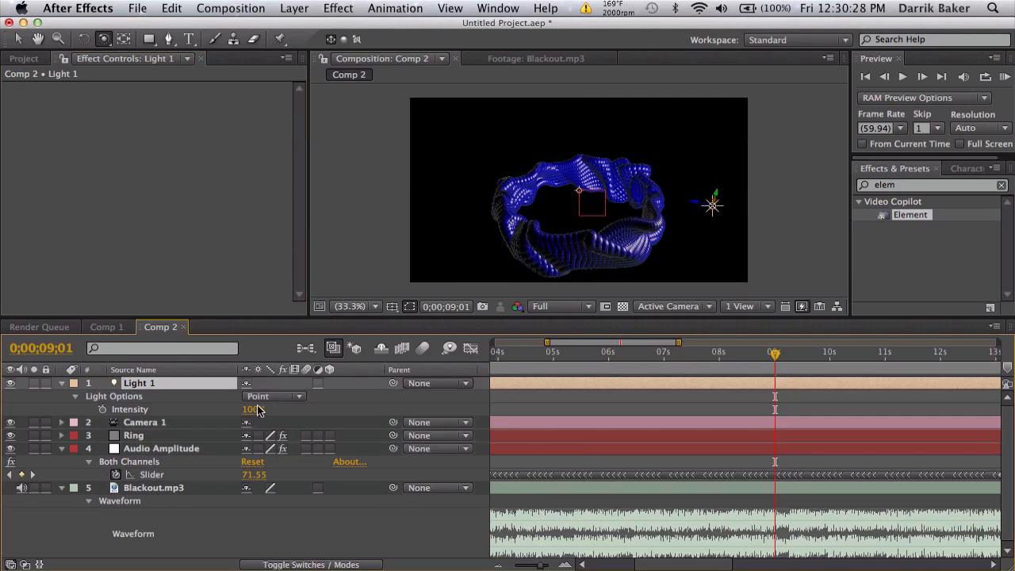
left_click(443, 409)
left_click_drag(443, 409, 545, 404)
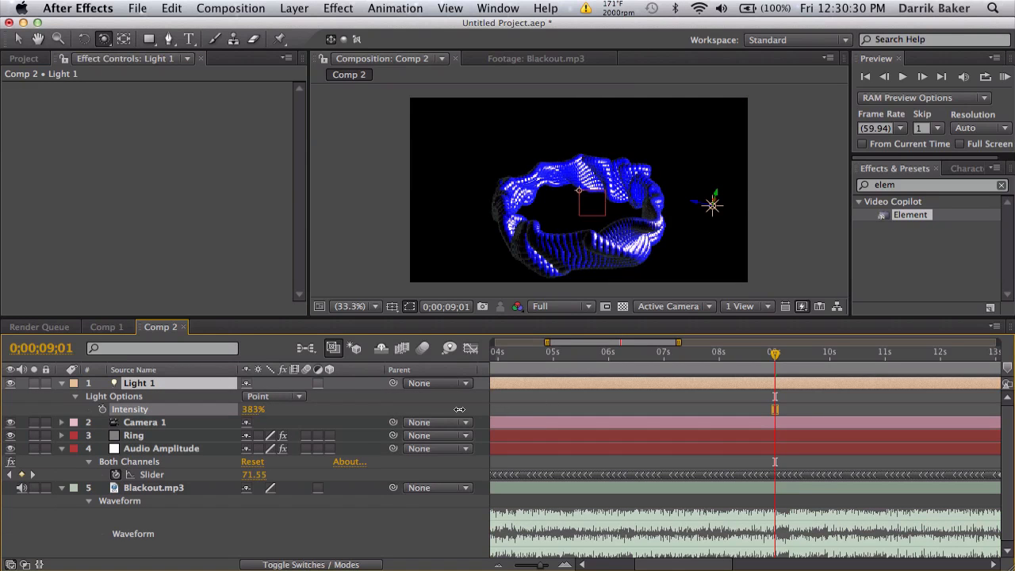
left_click_drag(459, 409, 143, 380)
Move Light 1 to position 693.3, 98.7, -470.4 and orbit the camera around the ring
left_click(215, 380)
key("p")
left_click_drag(318, 397, 262, 360)
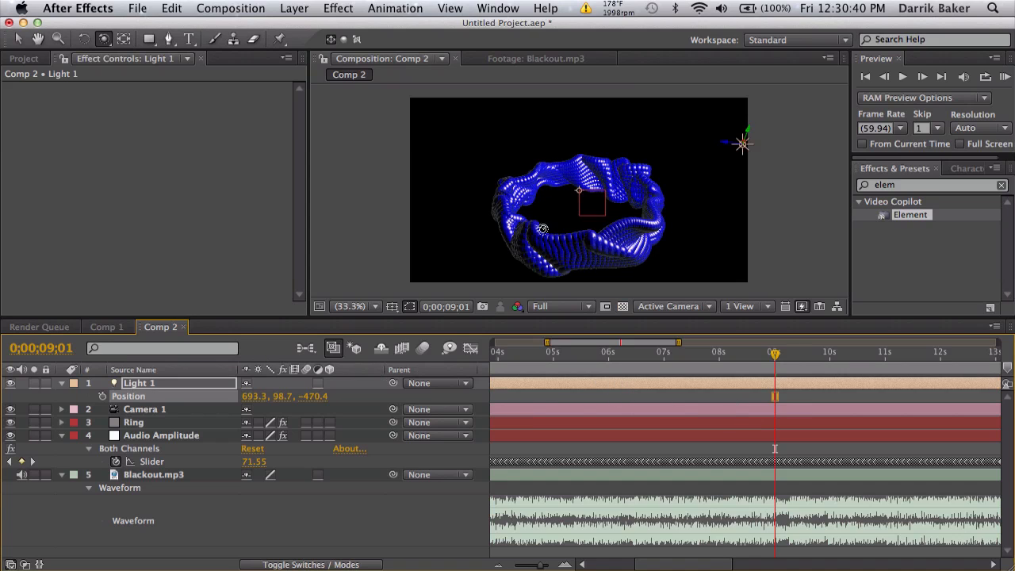
left_click_drag(551, 217, 501, 232)
key("ctrl+Left")
key("ctrl+Right")
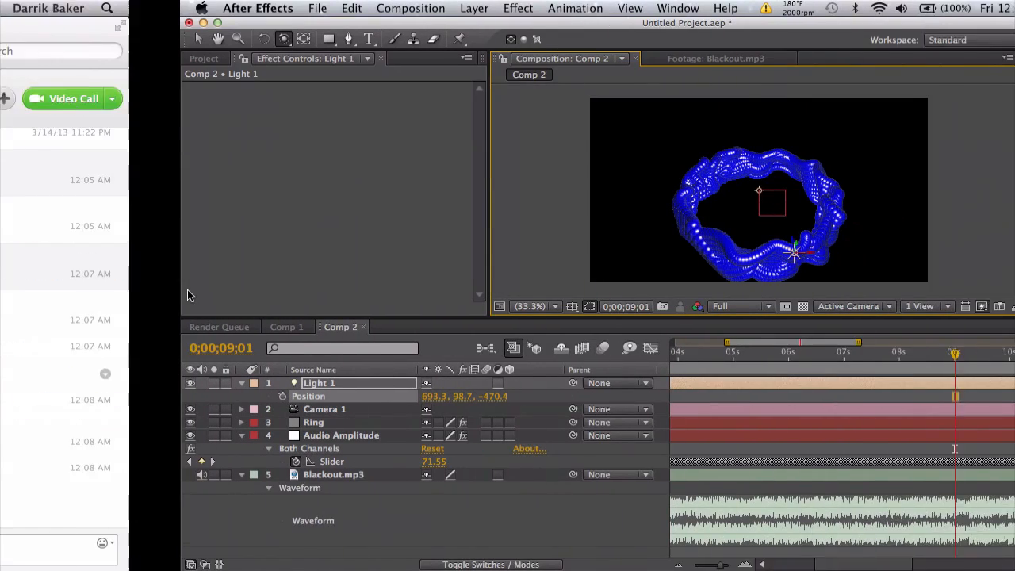
Add the expression time*25 to the X Rotation in the Ring layer's Particle Replicator and scrub through the animation
left_click(155, 424)
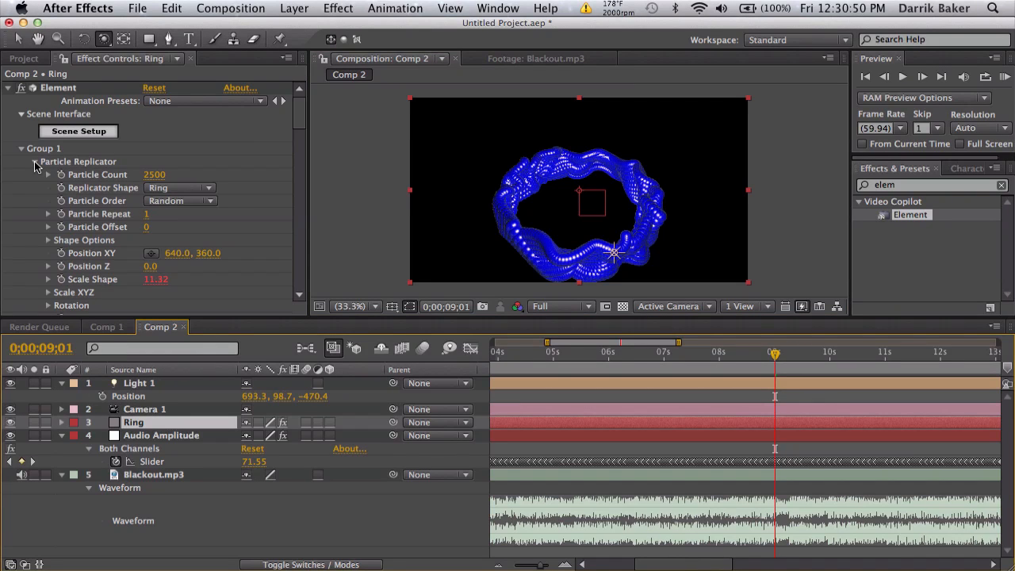
scroll(54, 175, "down", 5)
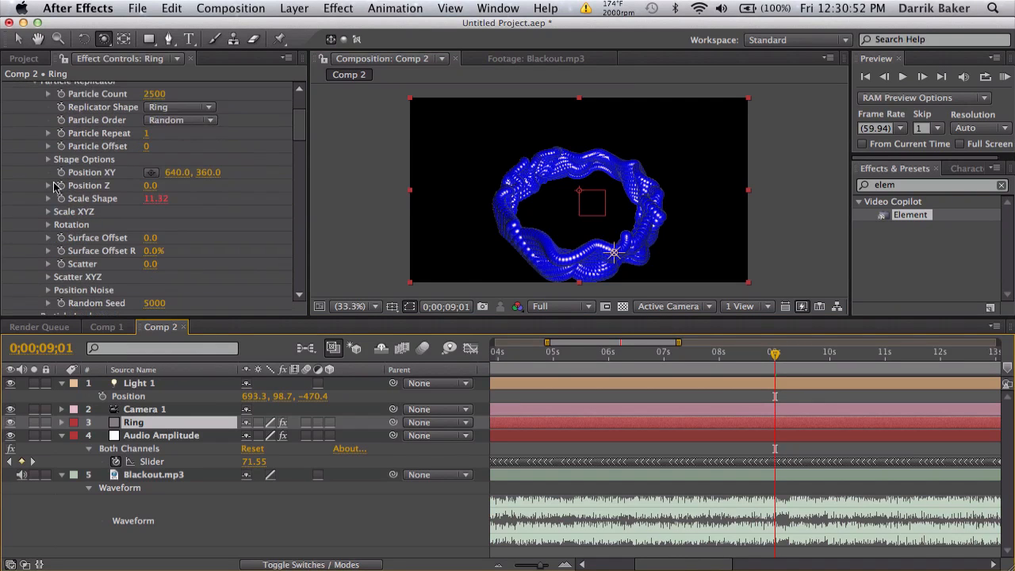
left_click(47, 224)
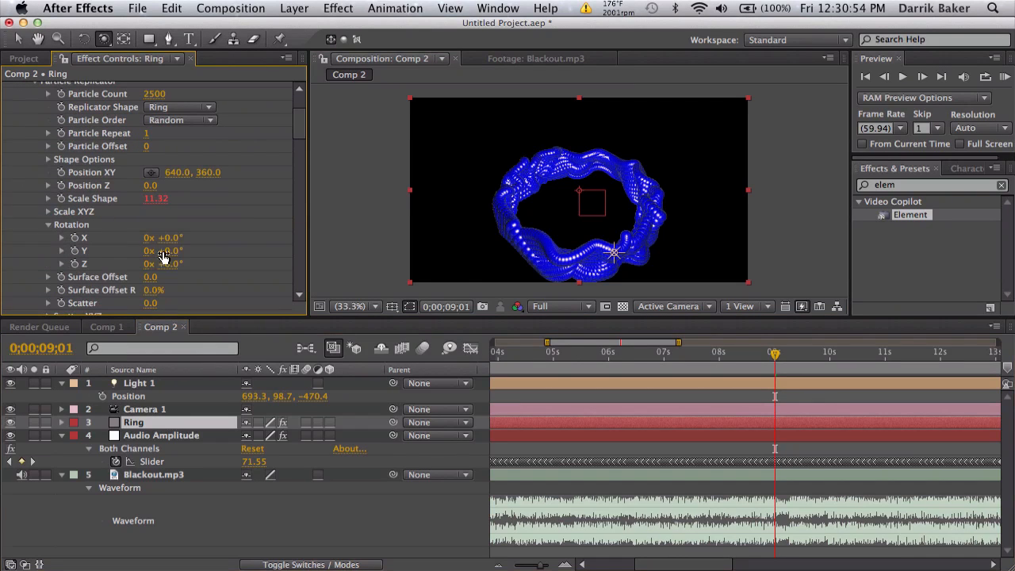
mouse_move(167, 238)
left_mouse_down()
mouse_move(135, 238)
mouse_move(170, 237)
left_mouse_up()
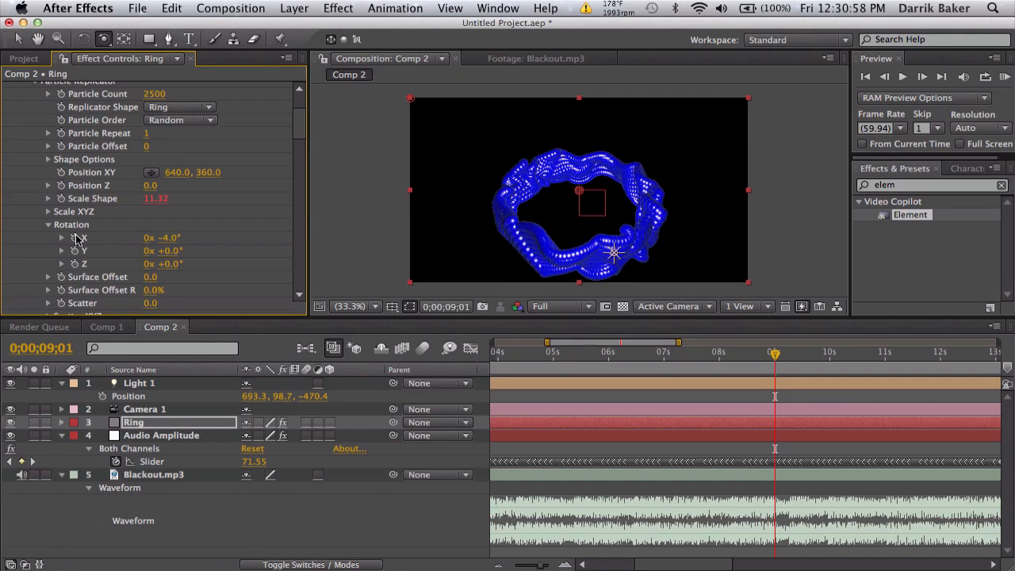
left_click(74, 237, "alt")
type("time*25")
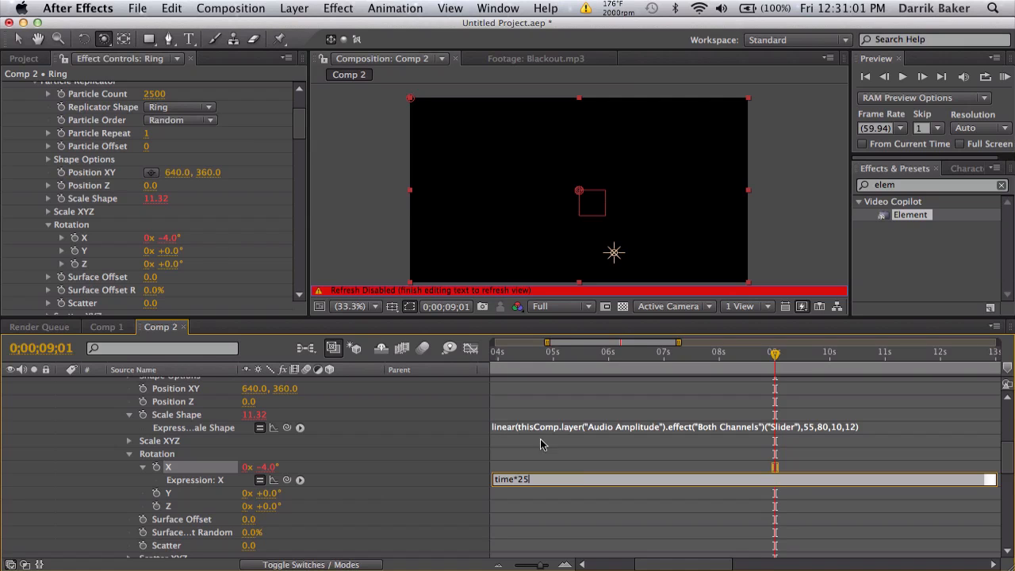
left_click(542, 445)
left_click_drag(589, 354, 886, 357)
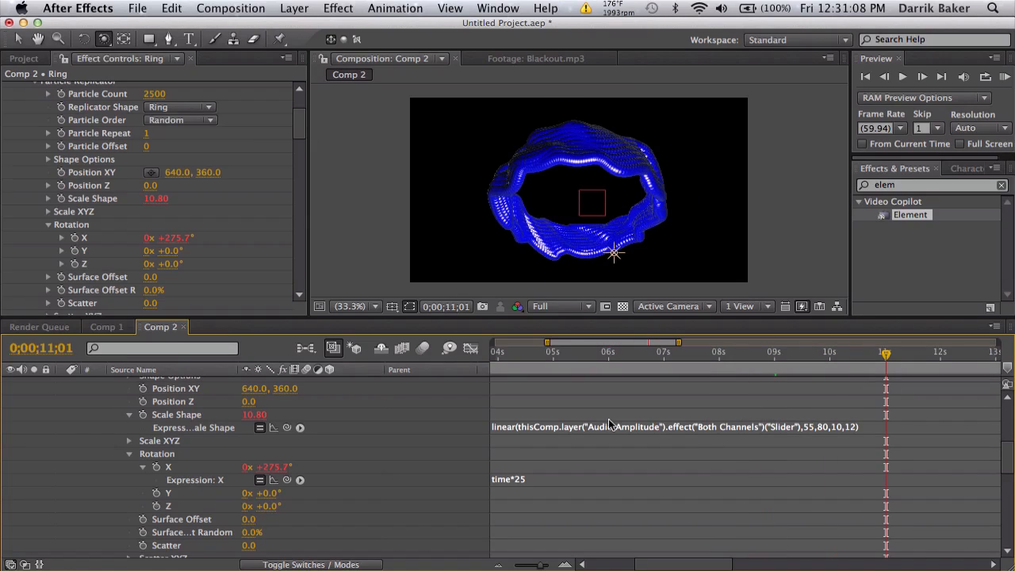
Switch to Chrome, play the reference video to study its rotating rings, and return to After Effects
key("ctrl+Left")
key("ctrl+Left")
key("ctrl+Left")
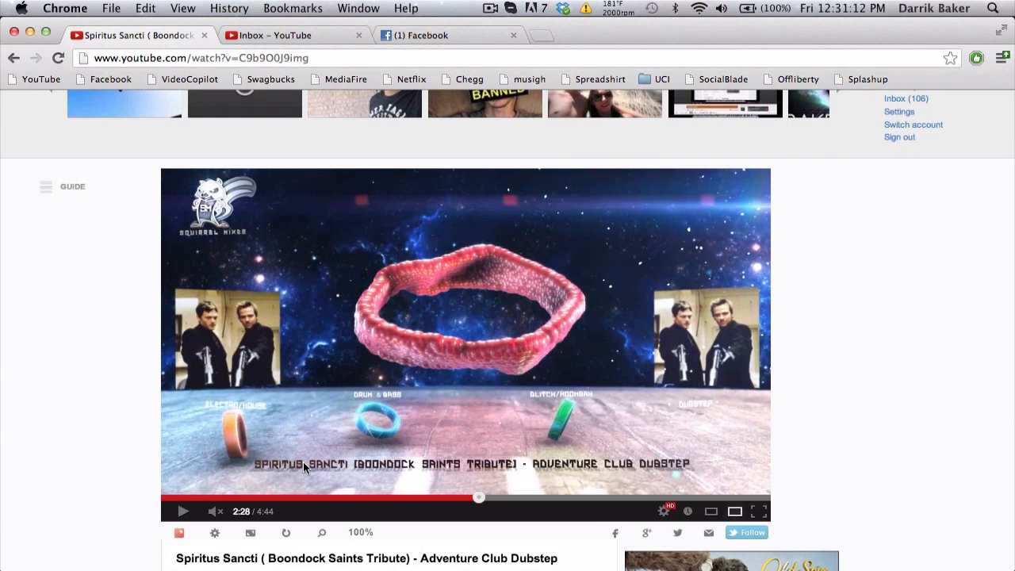
left_click(681, 281)
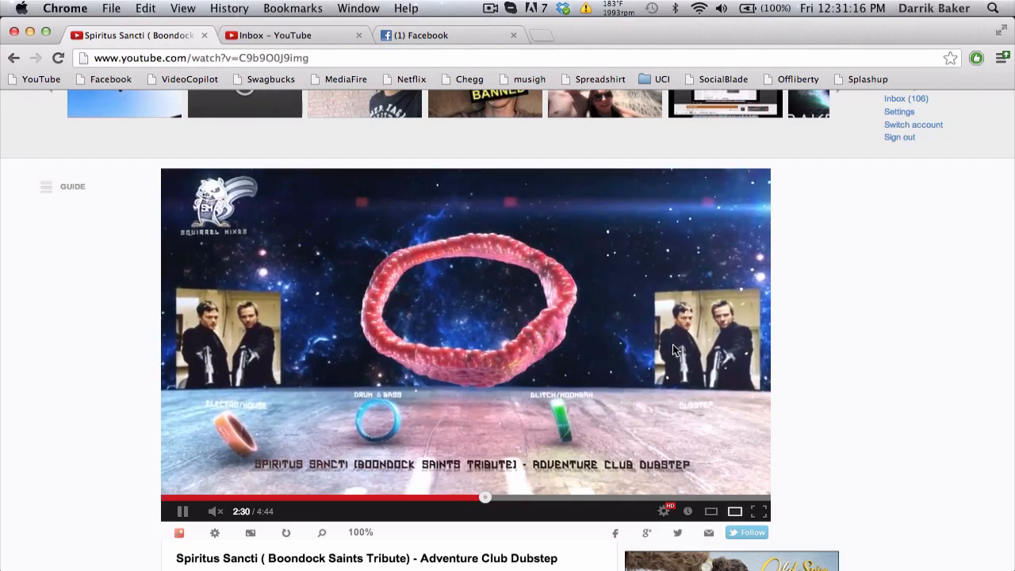
scroll(673, 344, "down", 2)
scroll(791, 437, "down", 2)
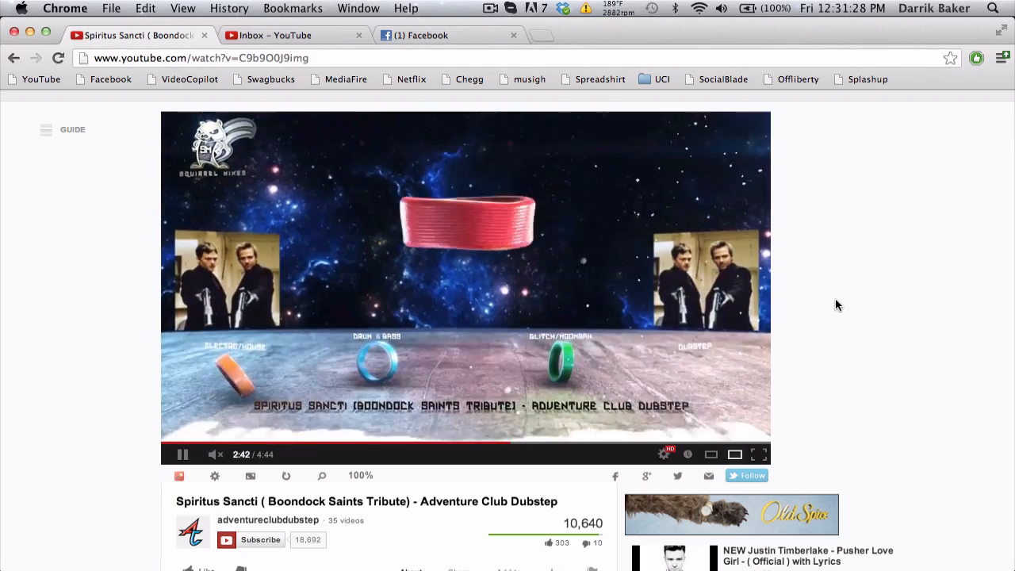
key("ctrl+Right")
key("ctrl+Right")
key("ctrl+Right")
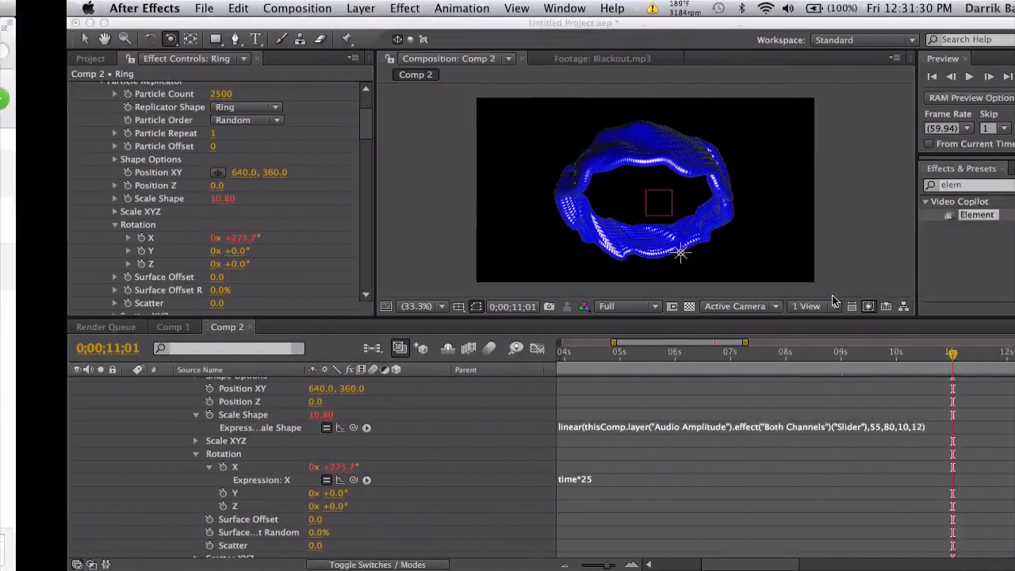
Collapse the Ring layer's properties in the Comp 2 timeline
key("ctrl+Left")
key("ctrl+Right")
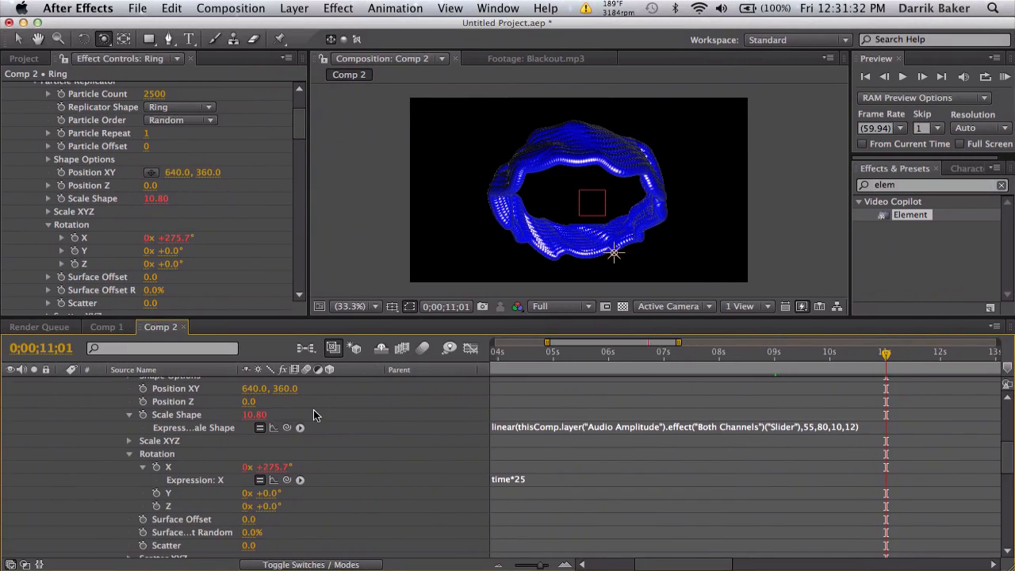
scroll(313, 411, "up", 5)
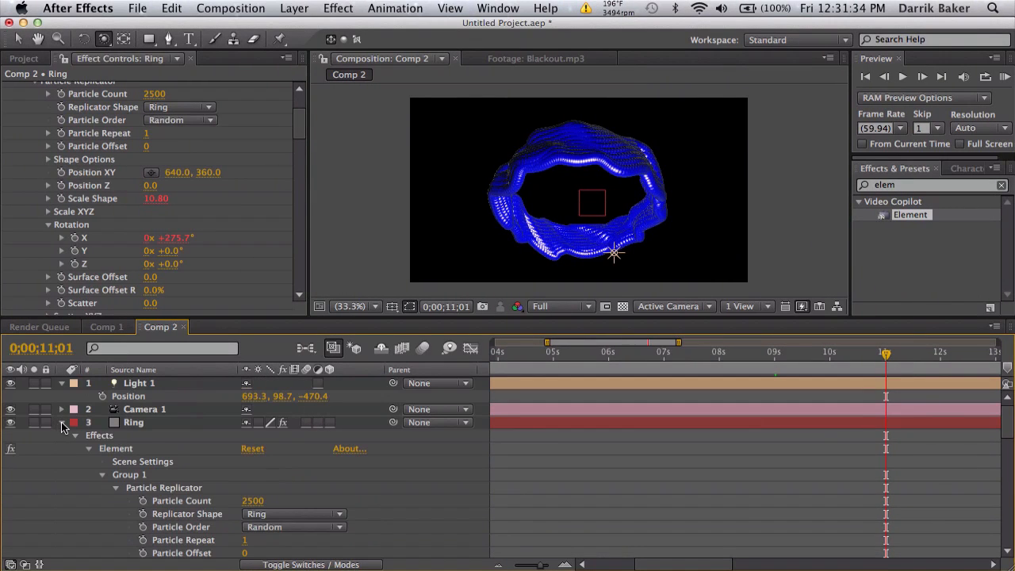
left_click(61, 422)
Scrub through Comp 2 up to about 14 seconds to examine the ring's rotation and its reaction to the music
left_click_drag(578, 357, 646, 352)
scroll(196, 193, "down", 5)
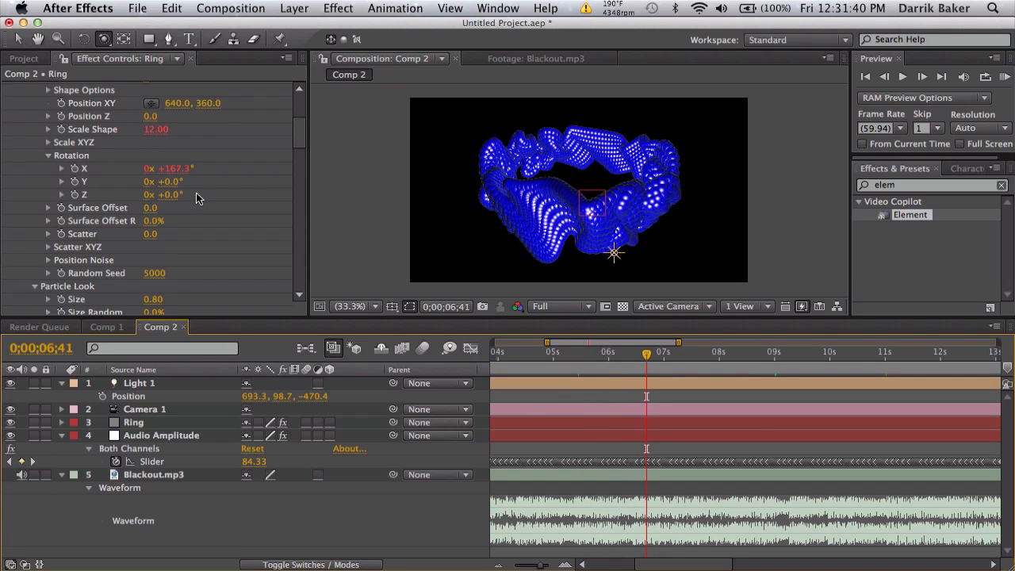
left_click_drag(648, 359, 738, 354)
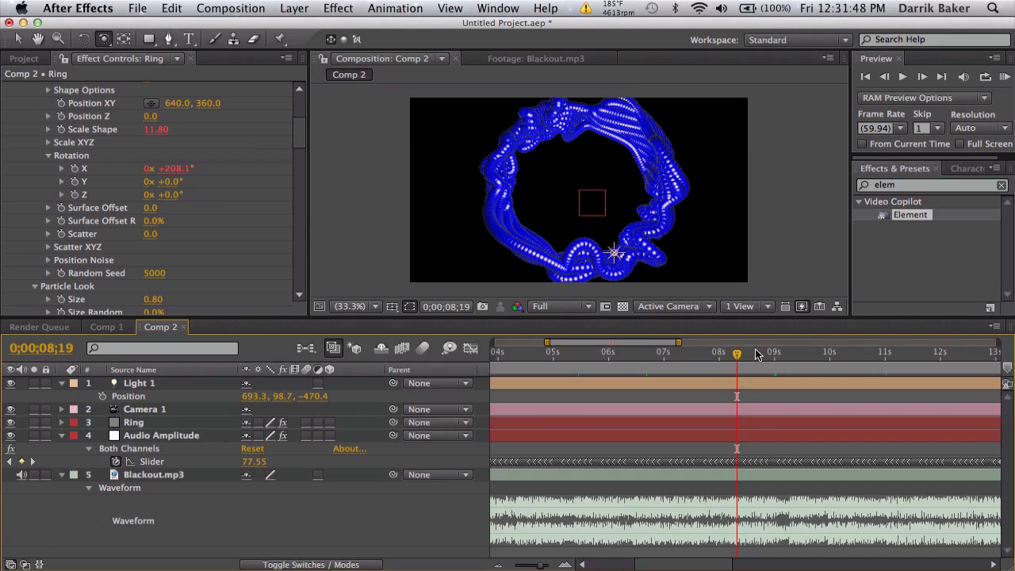
left_click_drag(758, 354, 869, 357)
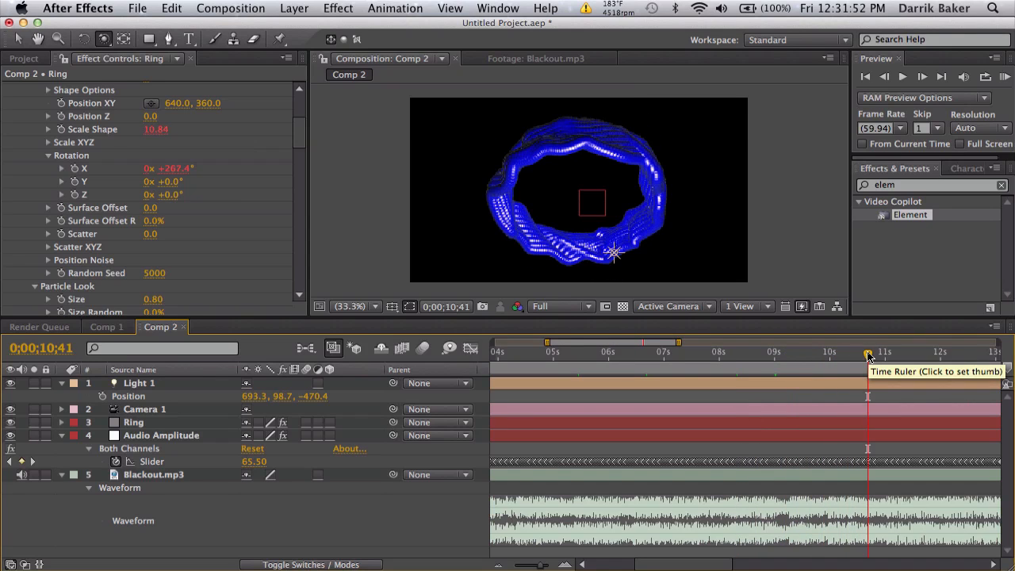
key("minus")
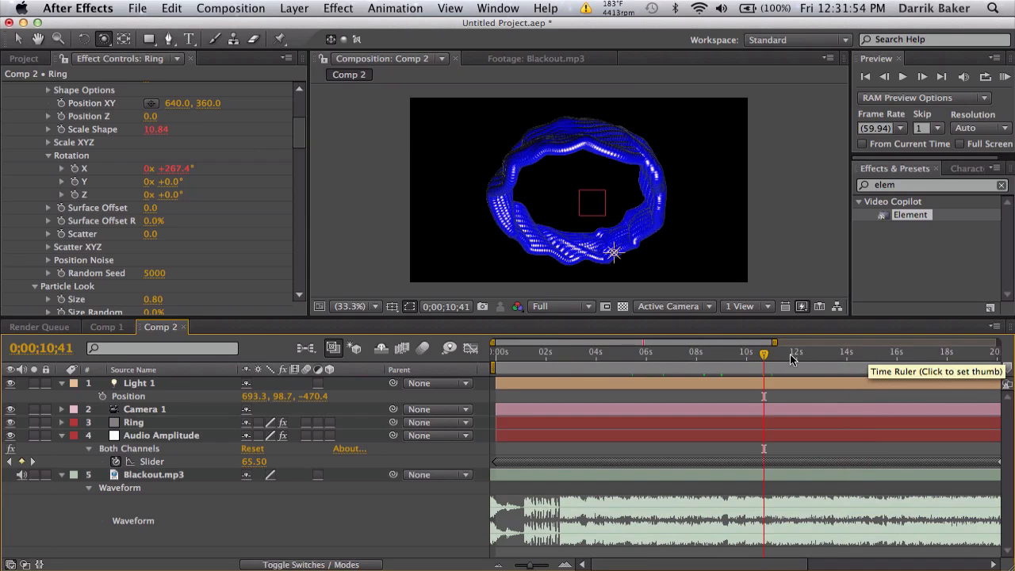
left_click_drag(805, 357, 851, 357)
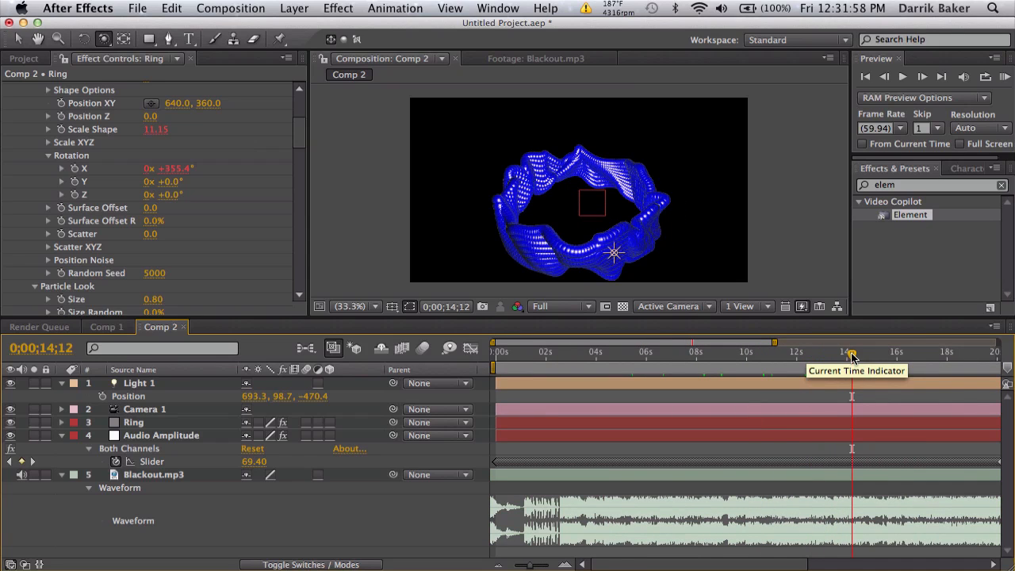